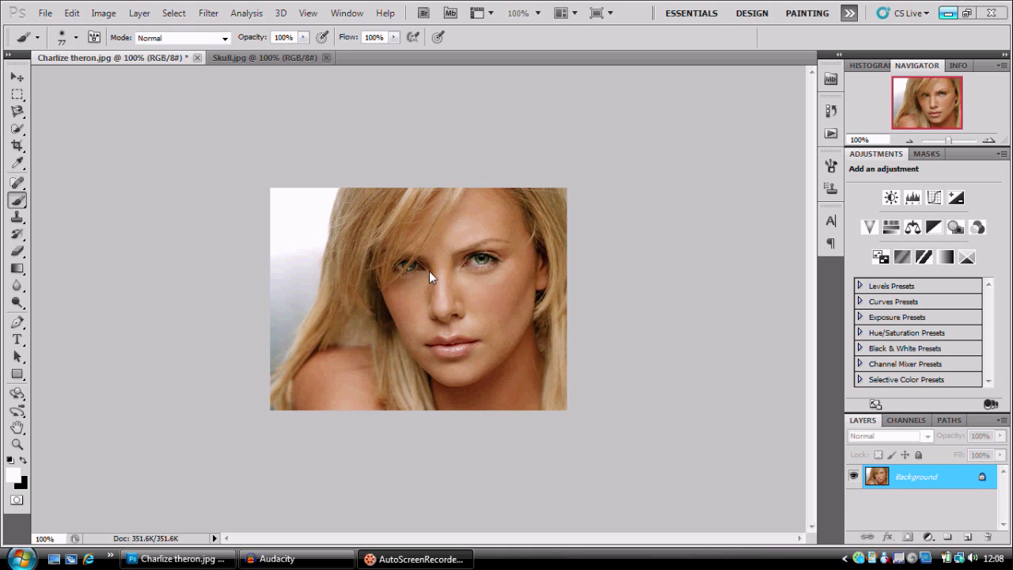
# Compare Skull.jpg with the Charlize portrait and pick the Quick Selection tool.
pyautogui.click(254, 58)
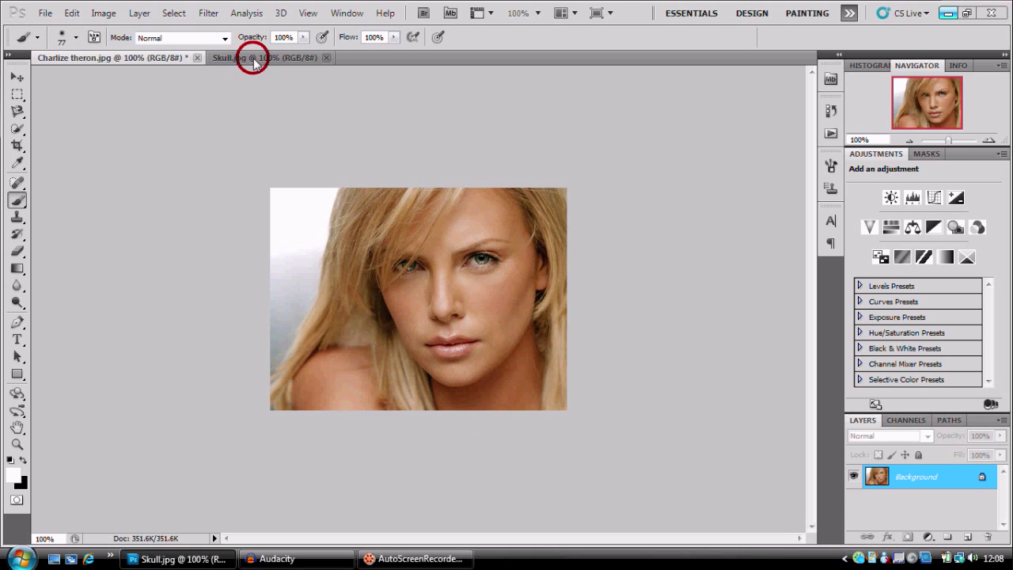
pyautogui.click(146, 59)
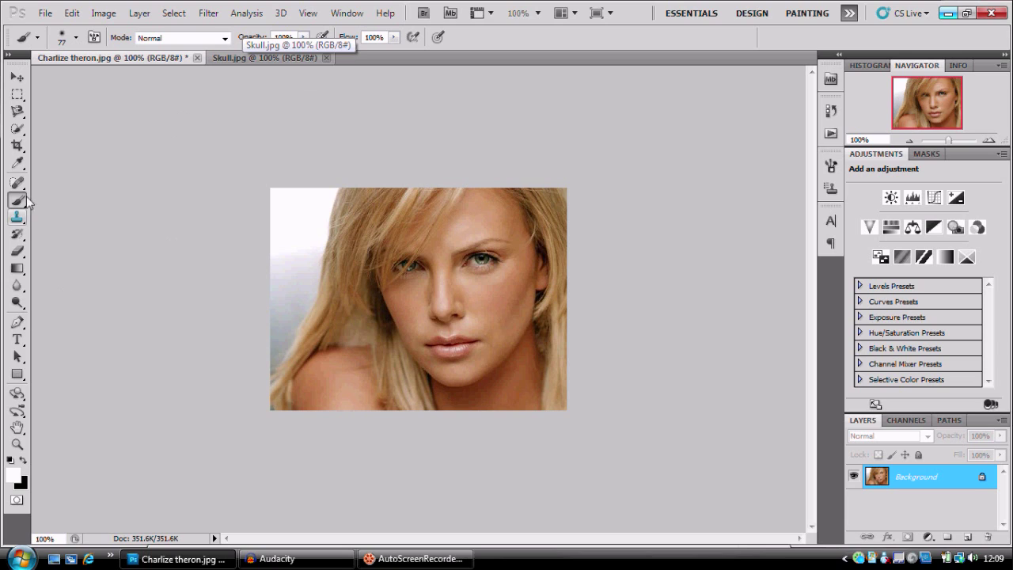
pyautogui.click(14, 129)
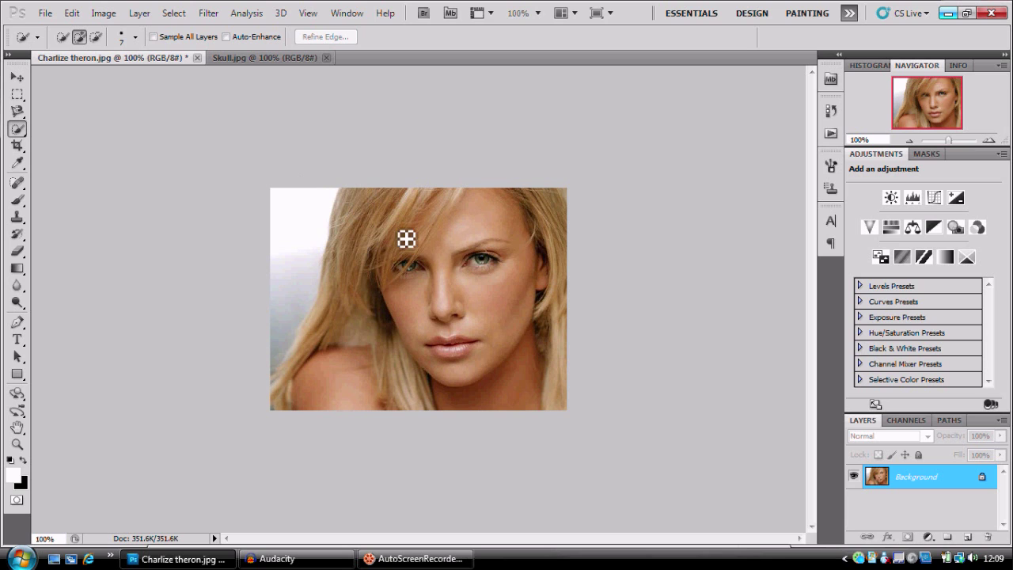
pyautogui.click(247, 60)
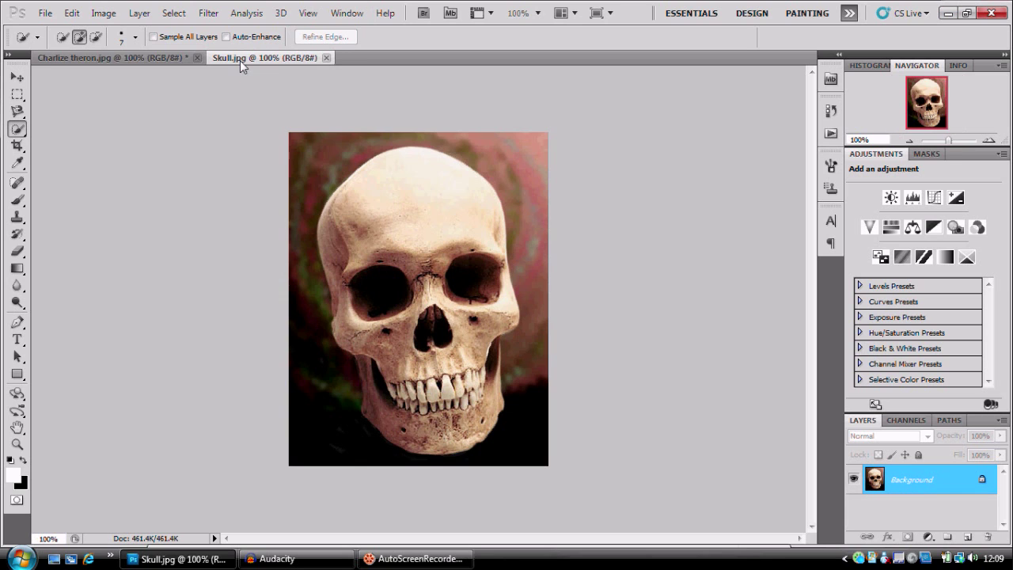
pyautogui.click(145, 57)
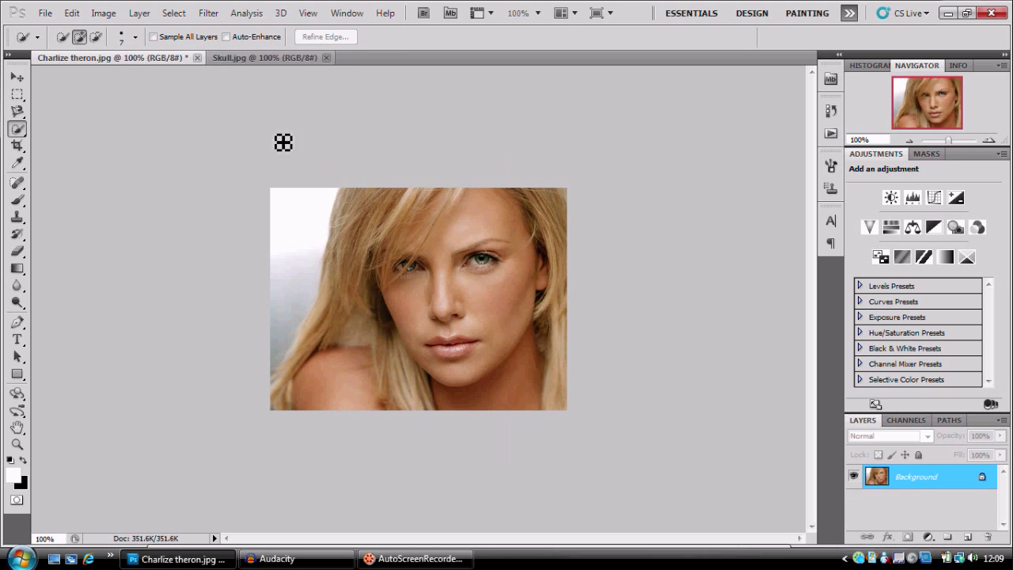
# Quick-select the white background, trim it back to the hair edge, and invert the selection.
pyautogui.click(316, 176)
pyautogui.moveTo(312, 255)
pyautogui.mouseDown()
pyautogui.moveTo(278, 345)
pyautogui.moveTo(251, 377)
pyautogui.moveTo(285, 340)
pyautogui.moveTo(280, 369)
pyautogui.mouseUp()
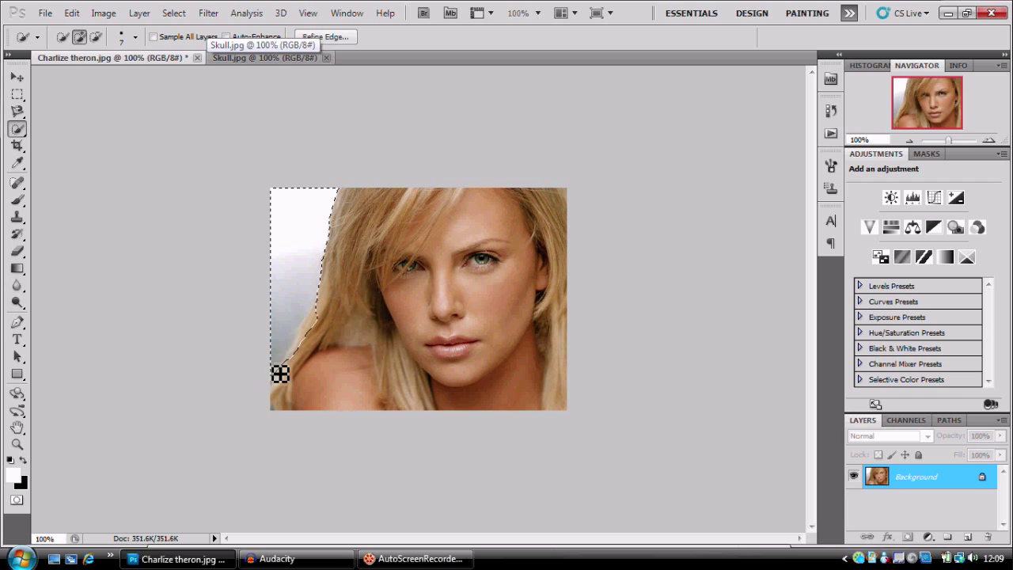
pyautogui.press('alt')
pyautogui.moveTo(332, 318)
pyautogui.mouseDown()
pyautogui.moveTo(308, 364)
pyautogui.moveTo(315, 341)
pyautogui.mouseUp()
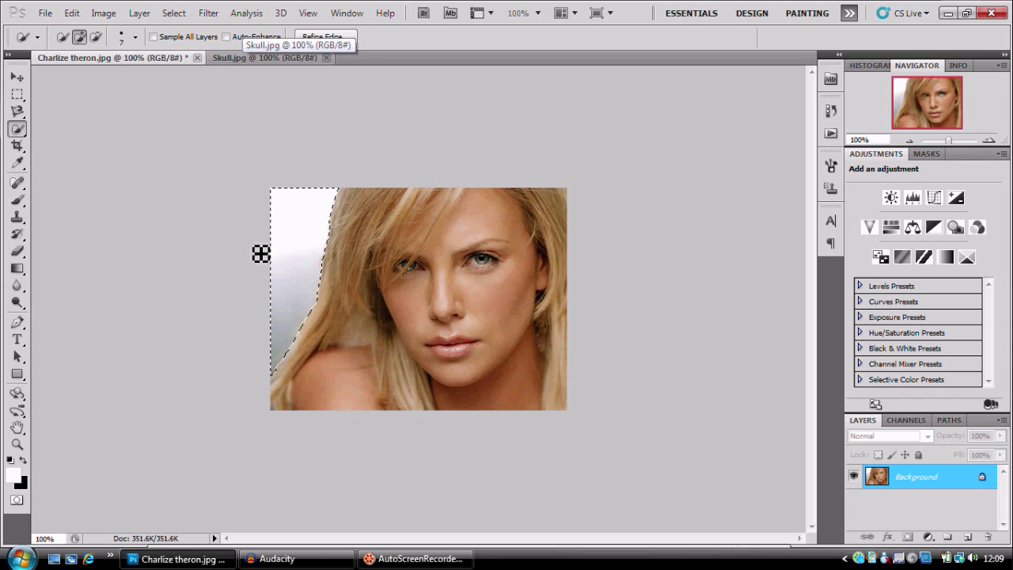
pyautogui.hotkey('ctrl', 'shift', 'i')
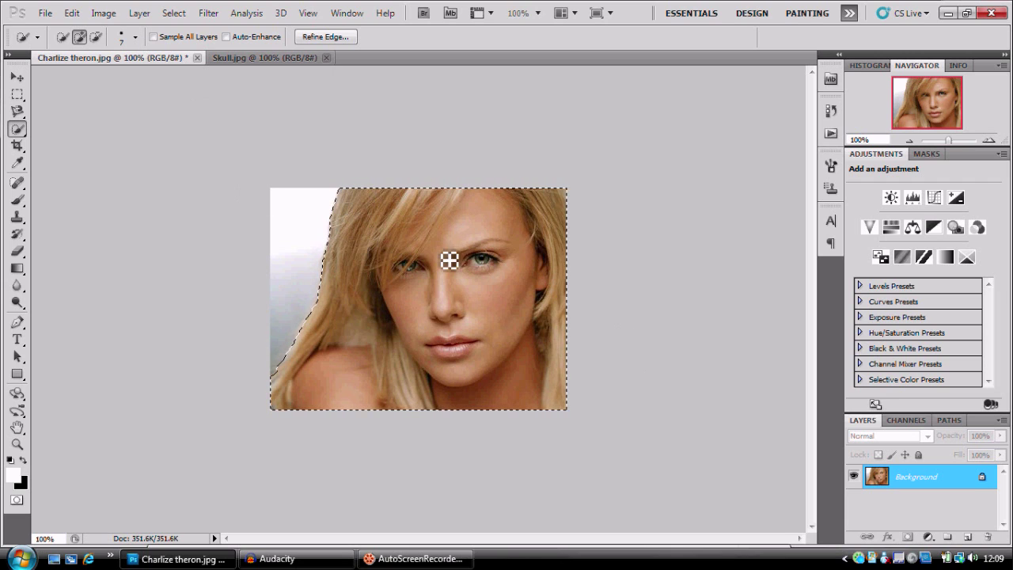
# Copy the selected face and hair to a new Layer 1 with Layer via Copy.
pyautogui.click(139, 13)
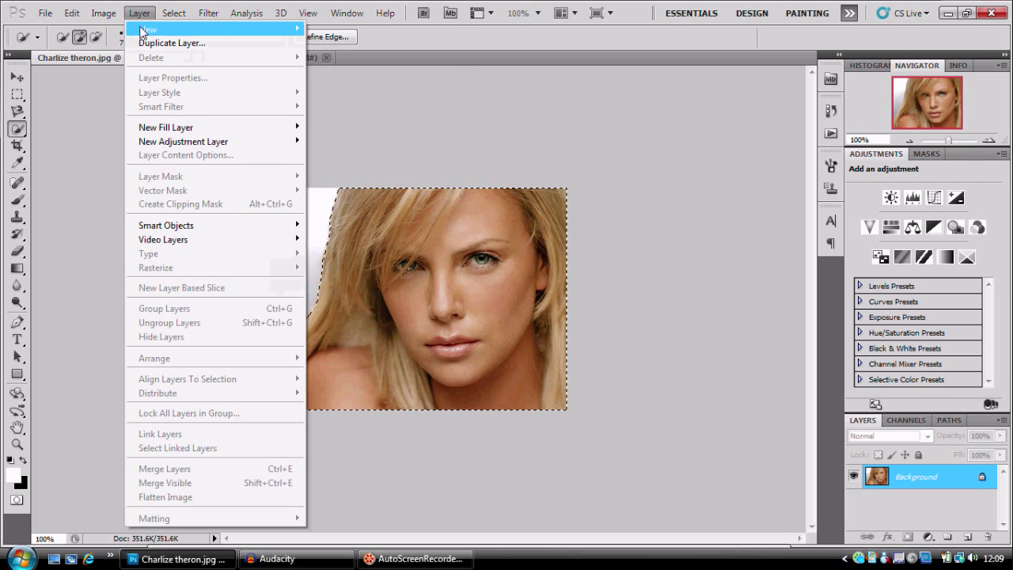
pyautogui.moveTo(144, 29)
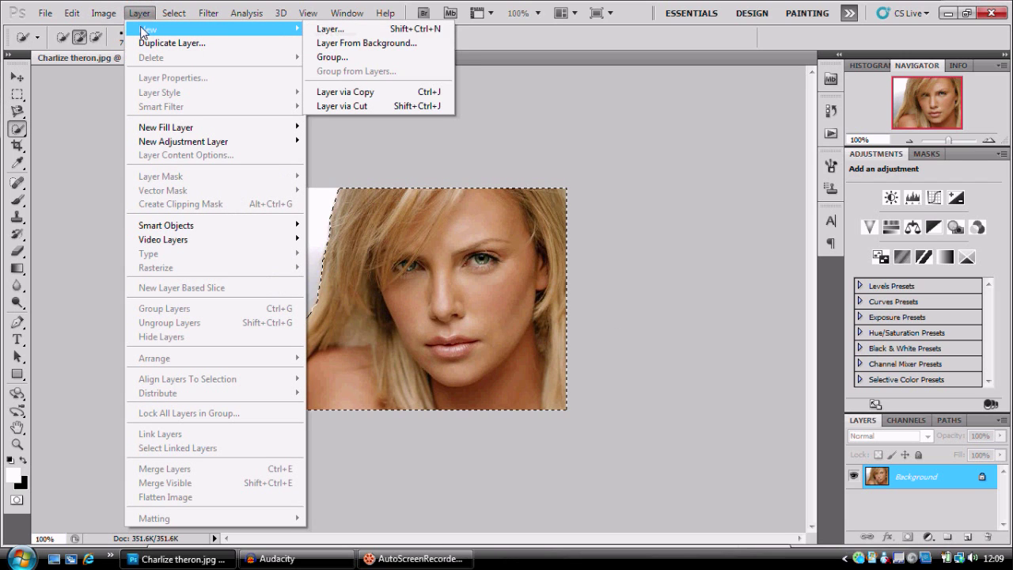
pyautogui.click(388, 94)
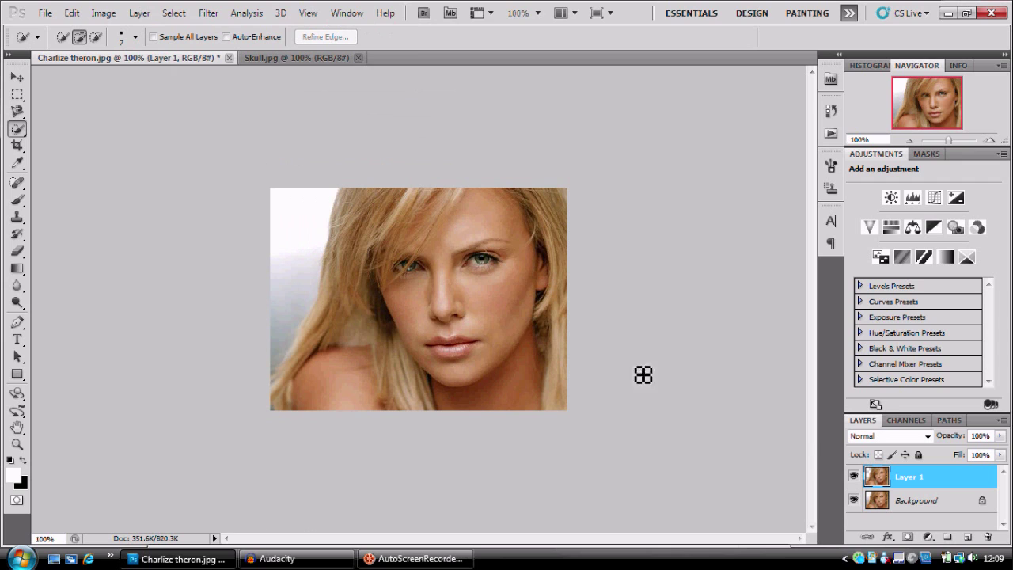
# Flip Layer 1 horizontally with Free Transform.
pyautogui.hotkey('ctrl', 't')
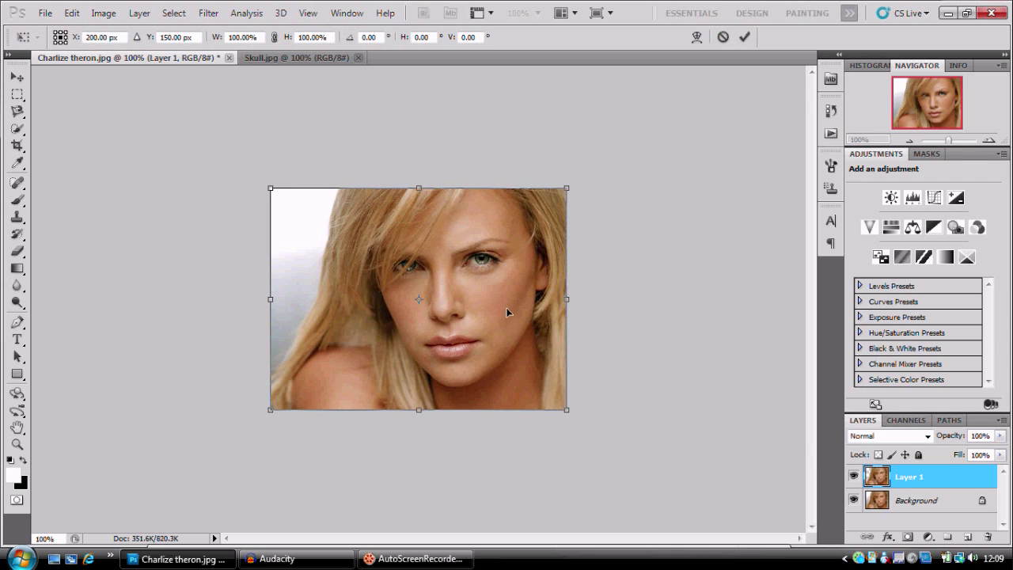
pyautogui.rightClick(497, 299)
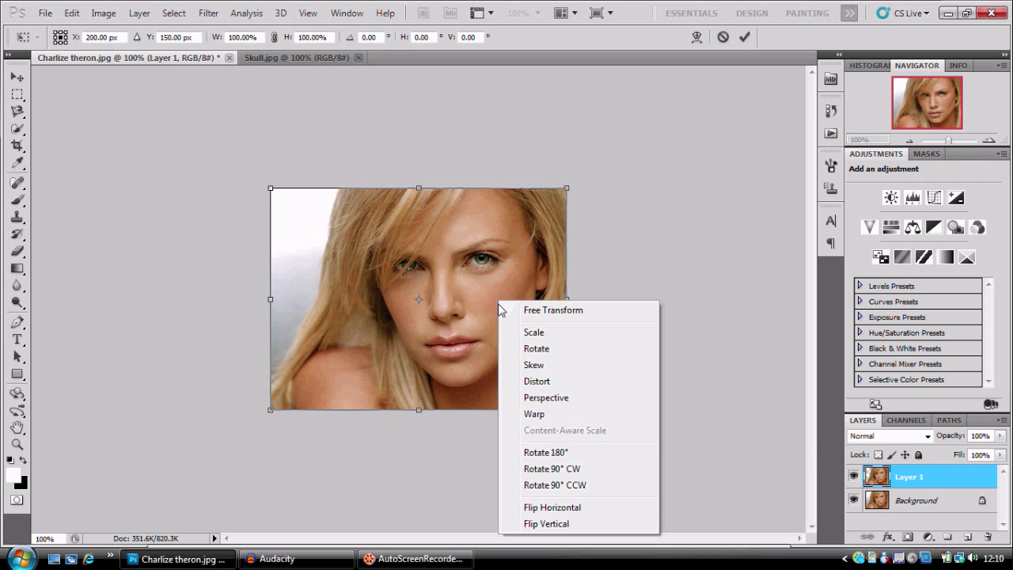
pyautogui.click(563, 510)
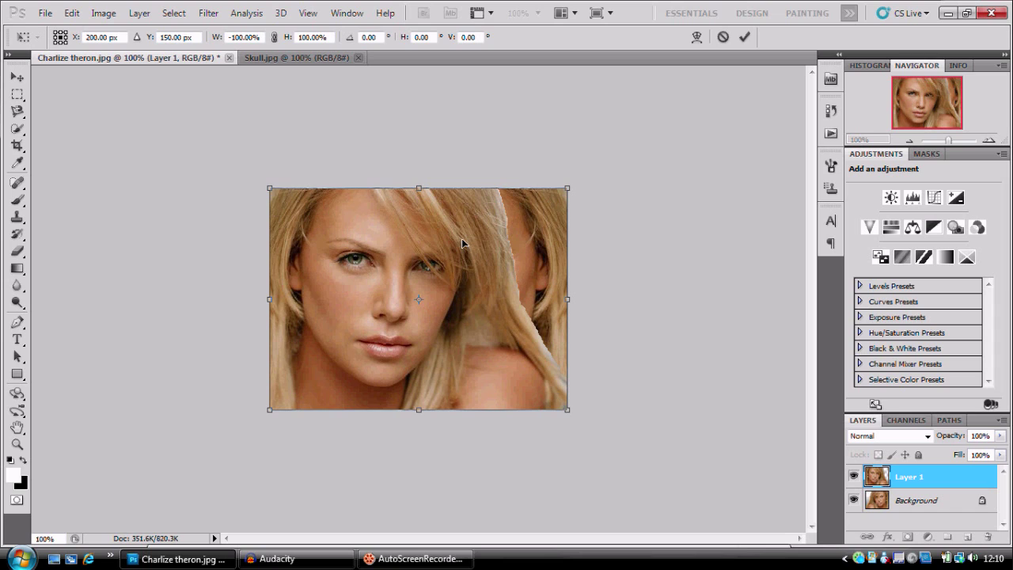
pyautogui.press('Return')
pyautogui.press('w')
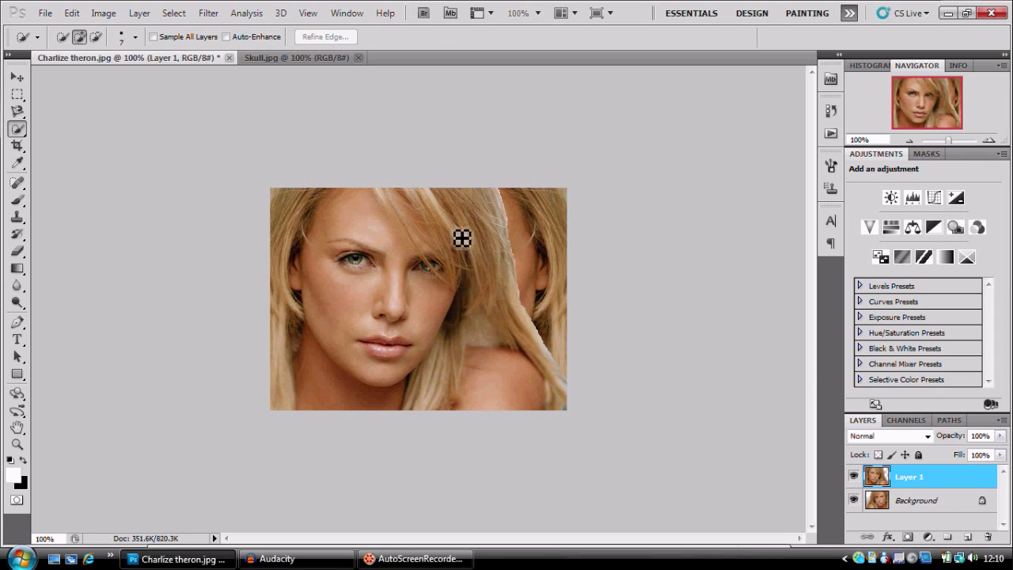
# Drag the skull into the portrait as a new layer and scale it to about half size.
pyautogui.click(294, 58)
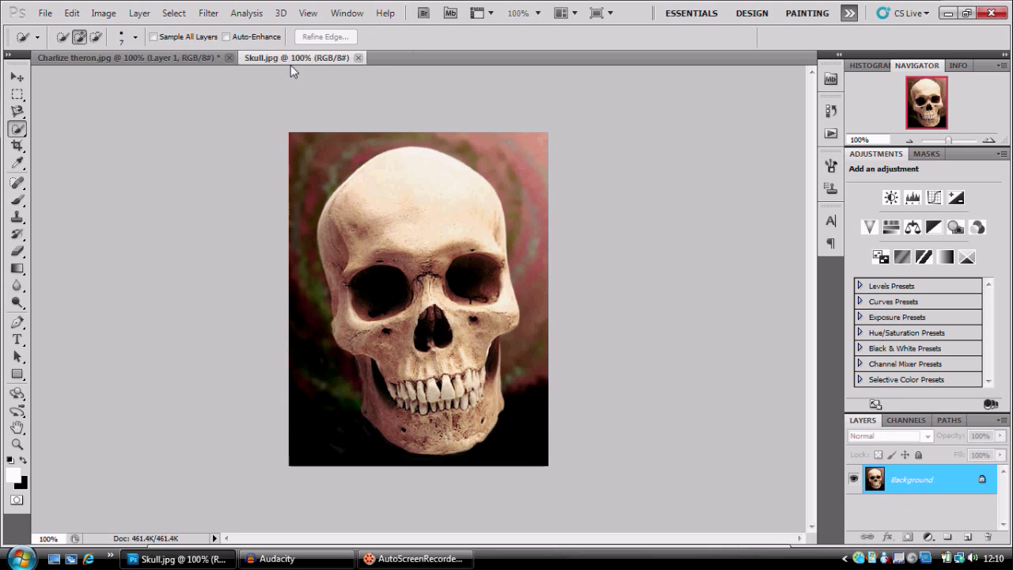
pyautogui.click(16, 77)
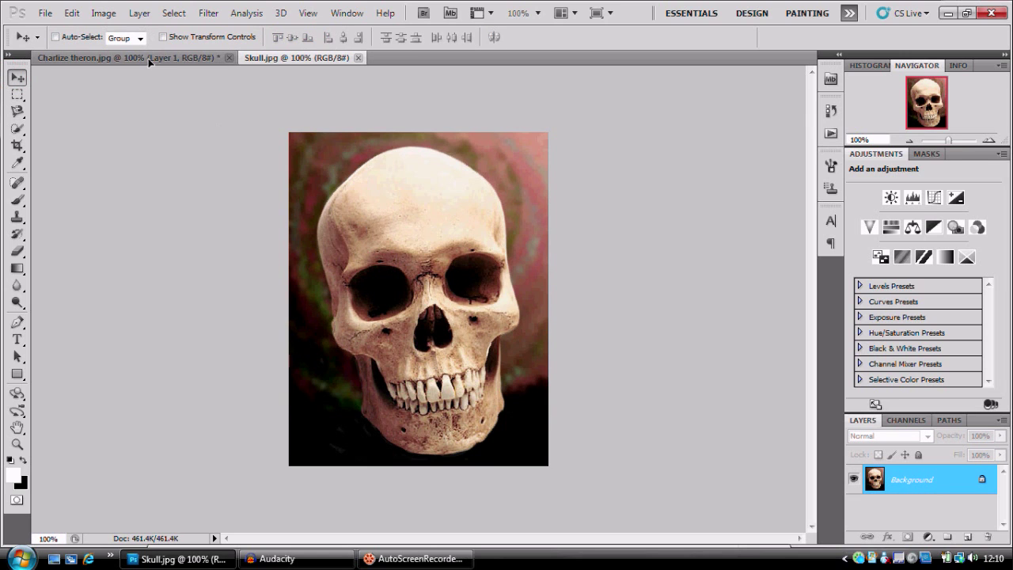
pyautogui.moveTo(148, 61); pyautogui.dragTo(369, 293)
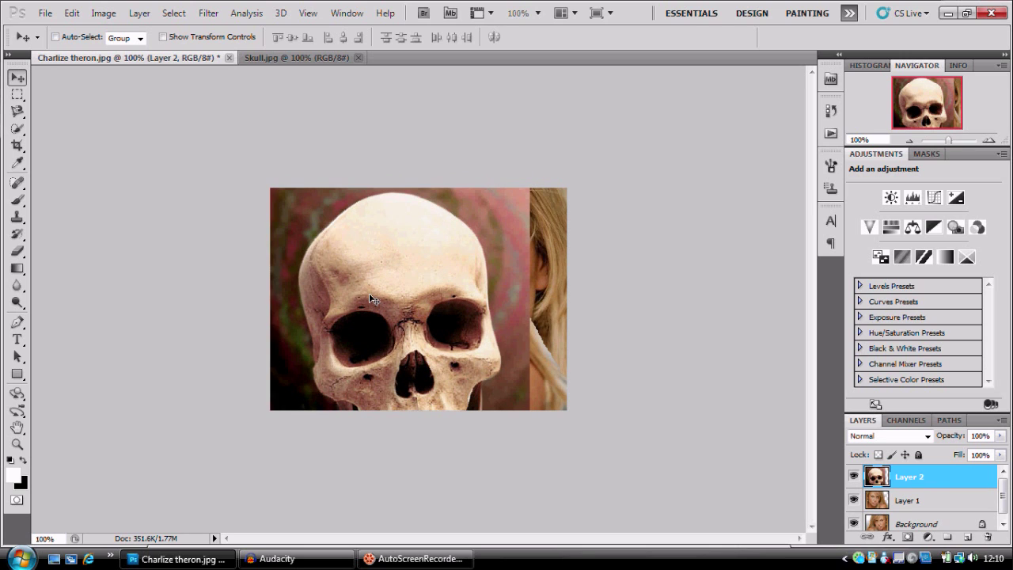
pyautogui.hotkey('ctrl', 't')
pyautogui.moveTo(264, 176); pyautogui.dragTo(441, 350)
pyautogui.moveTo(461, 388); pyautogui.dragTo(442, 266)
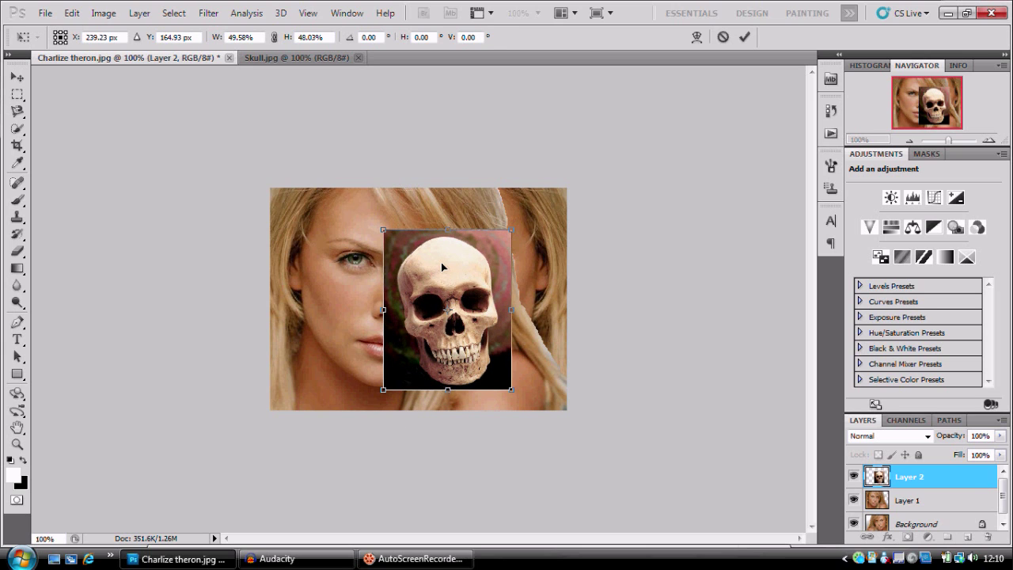
pyautogui.press('Return')
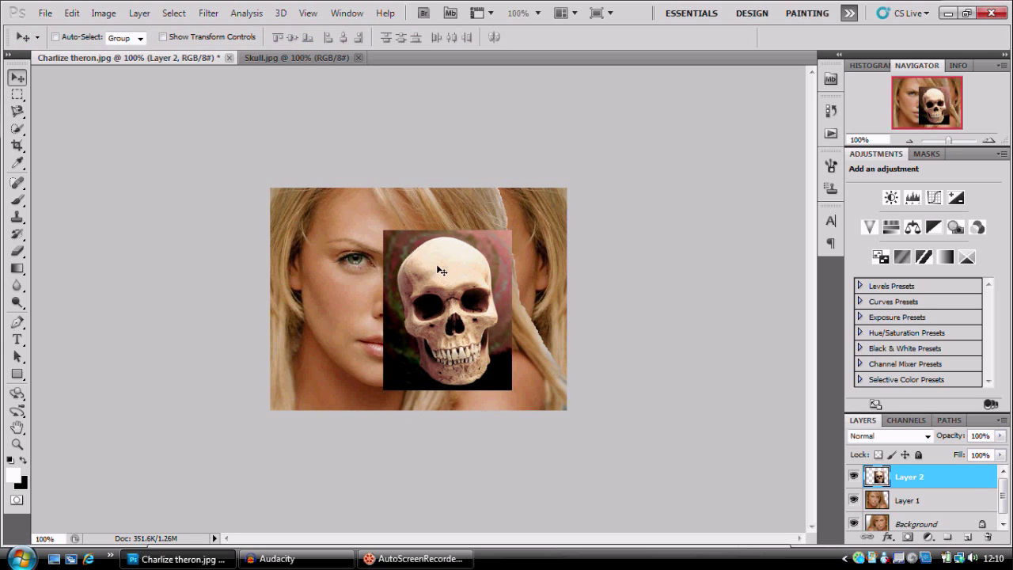
# Delete the skull's dark background, deselect, and move the skull over her face.
pyautogui.click(16, 129)
pyautogui.moveTo(393, 282)
pyautogui.mouseDown()
pyautogui.moveTo(401, 371)
pyautogui.moveTo(439, 397)
pyautogui.moveTo(495, 400)
pyautogui.moveTo(521, 317)
pyautogui.moveTo(508, 239)
pyautogui.mouseUp()
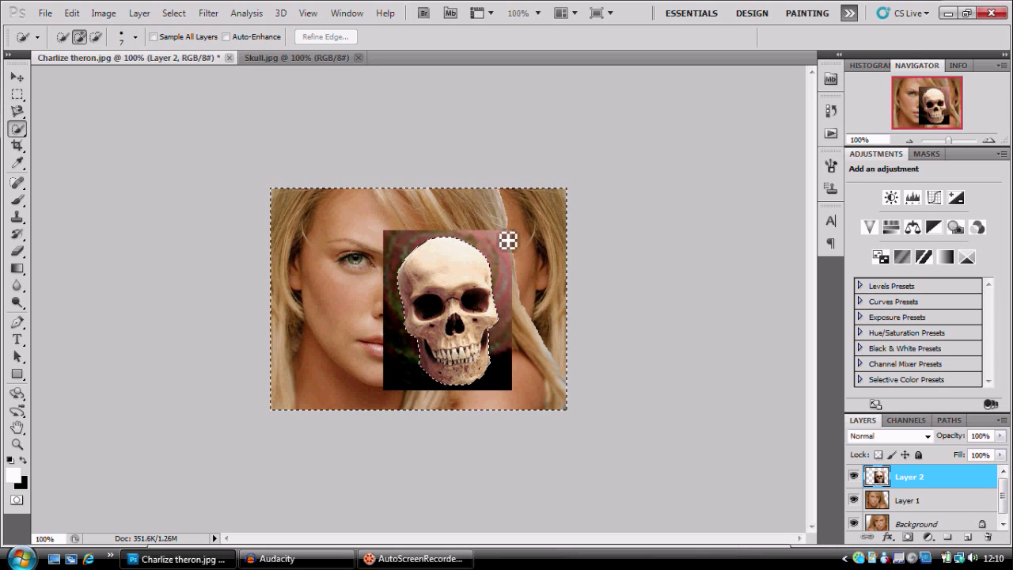
pyautogui.press('Delete')
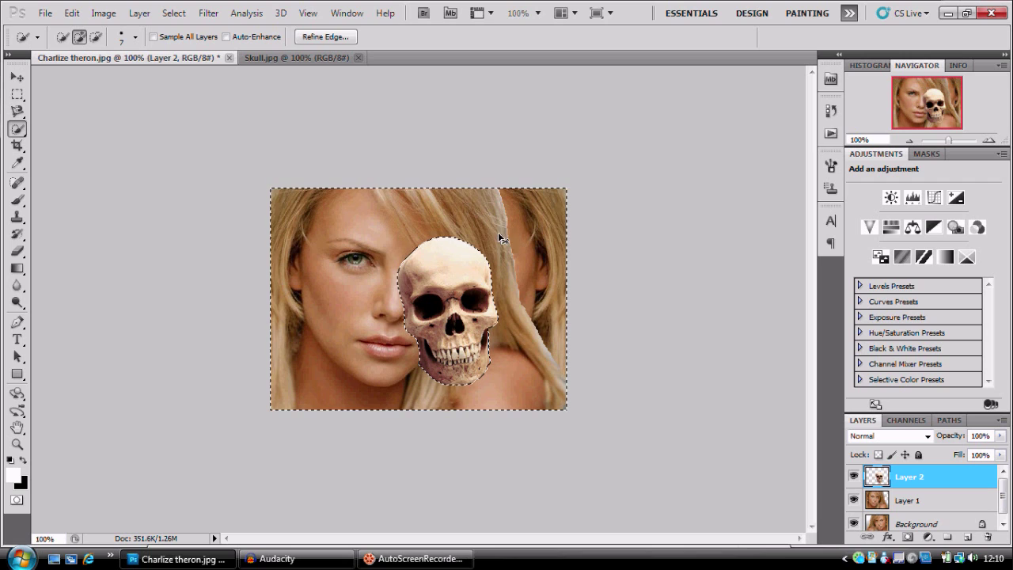
pyautogui.hotkey('ctrl', 'd')
pyautogui.click(16, 78)
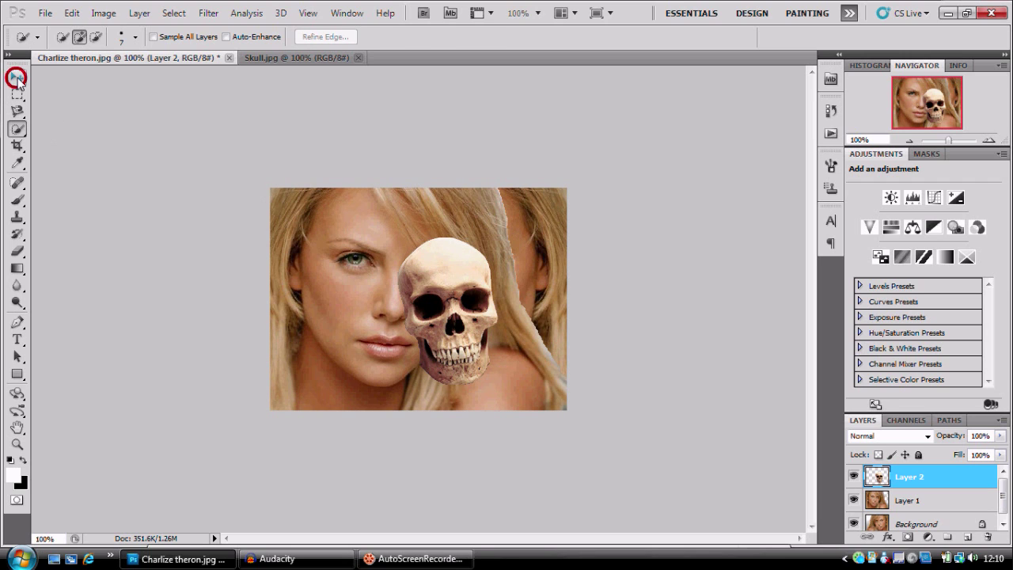
pyautogui.moveTo(461, 345); pyautogui.dragTo(386, 346)
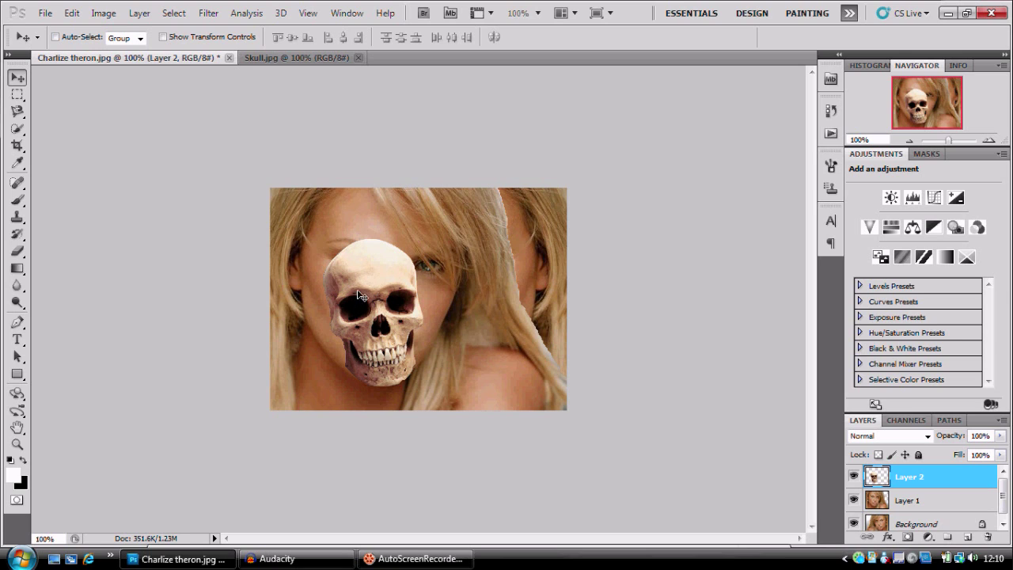
# Scale the skull to 157.55% and rotate it 12.94° so it covers her face.
pyautogui.hotkey('ctrl', 'z')
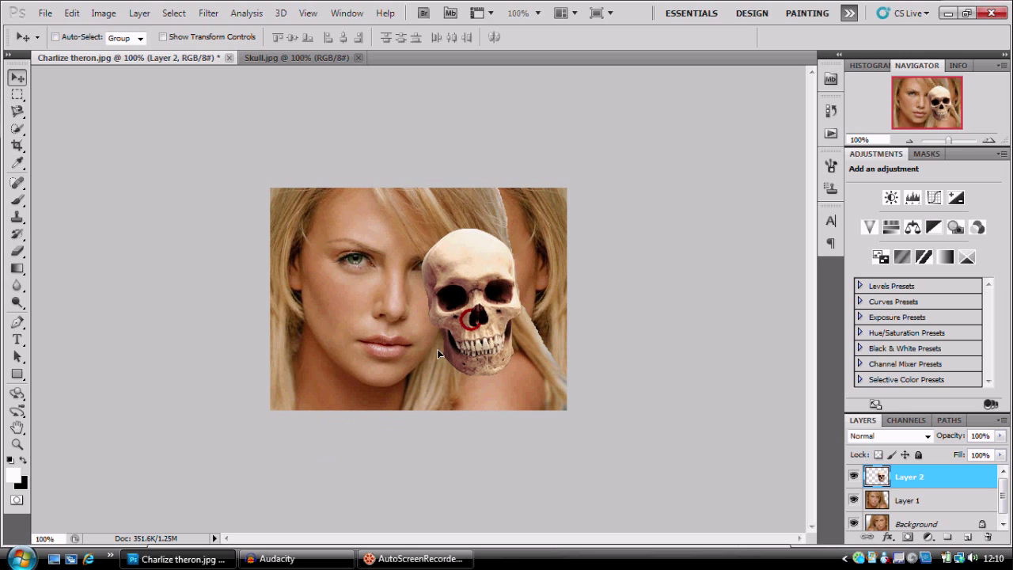
pyautogui.moveTo(436, 349); pyautogui.dragTo(379, 339)
pyautogui.hotkey('ctrl', 't')
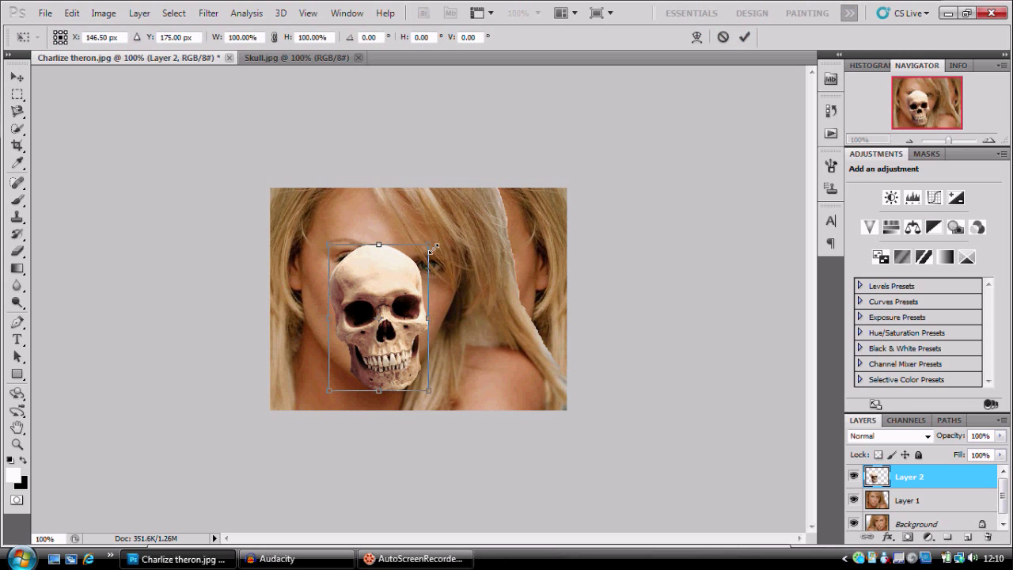
pyautogui.moveTo(434, 247); pyautogui.dragTo(484, 158)
pyautogui.moveTo(362, 263); pyautogui.dragTo(335, 268)
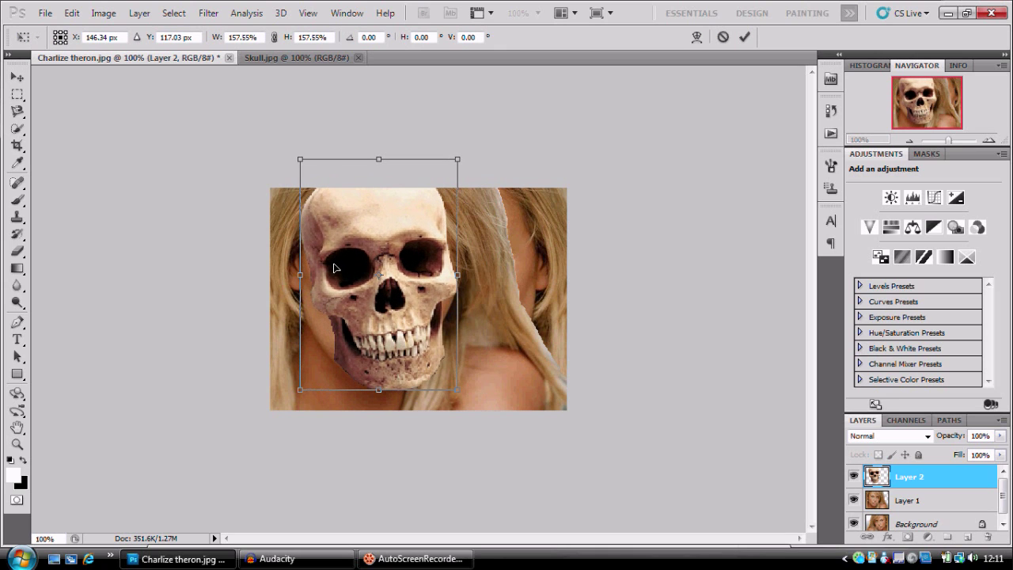
pyautogui.moveTo(469, 130); pyautogui.dragTo(497, 155)
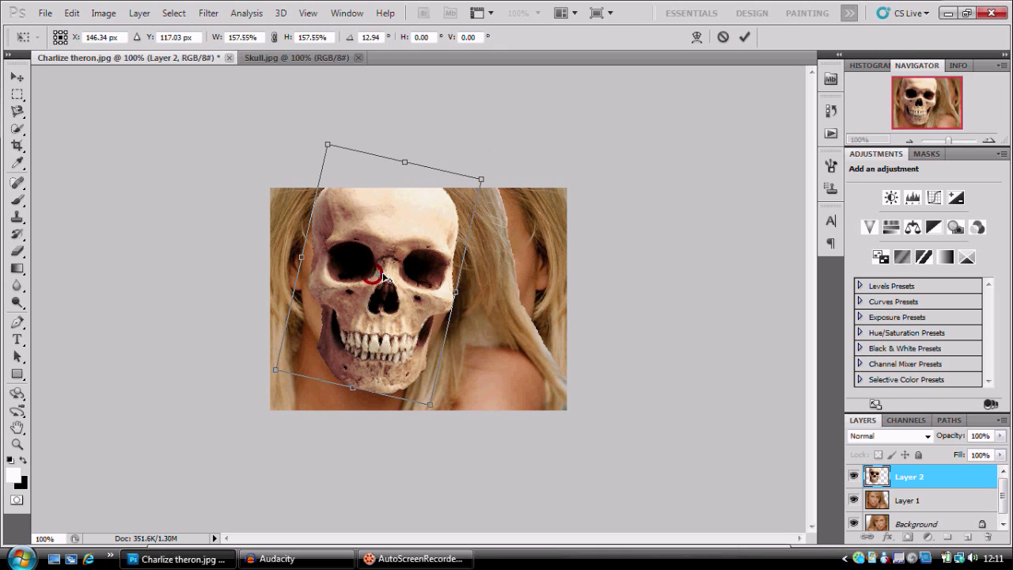
pyautogui.moveTo(383, 276)
pyautogui.mouseDown()
pyautogui.moveTo(409, 275)
pyautogui.moveTo(377, 276)
pyautogui.mouseUp()
pyautogui.moveTo(409, 247); pyautogui.dragTo(413, 251)
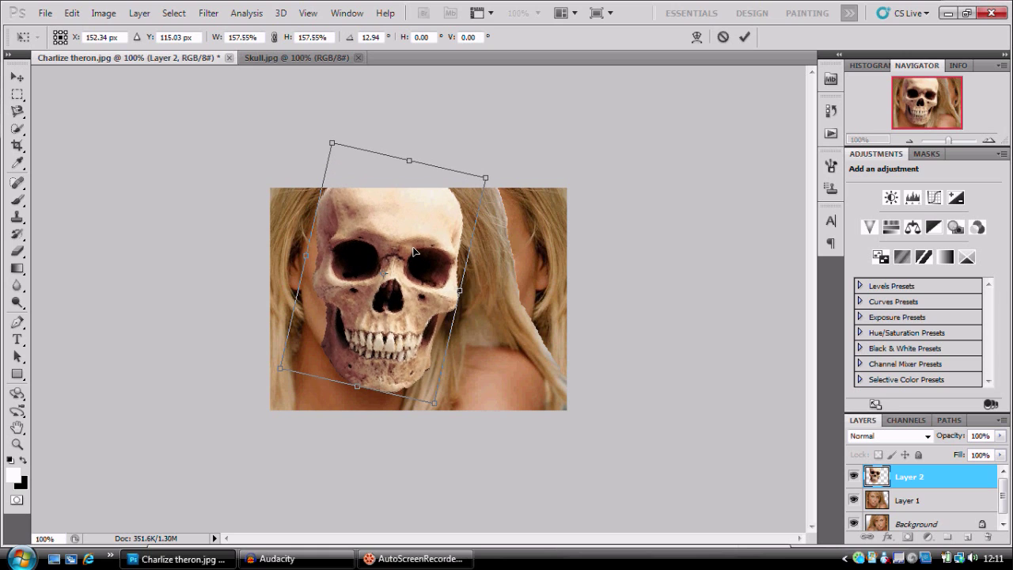
pyautogui.press('Return')
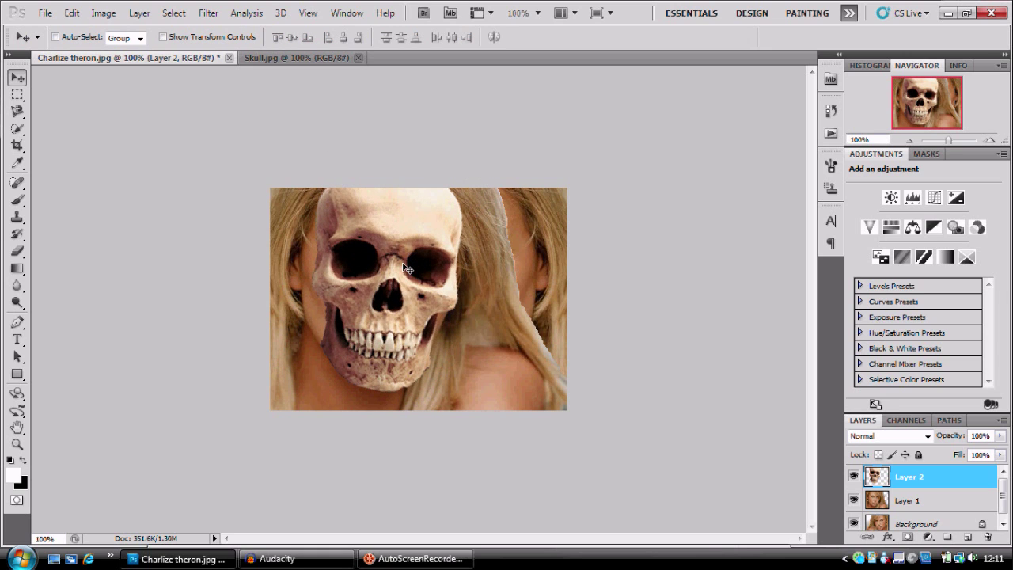
pyautogui.rightClick(378, 270)
pyautogui.press('Escape')
pyautogui.hotkey('ctrl', 't')
# Warp the skull's sides, cheek, temple and jaw to follow her face and chin.
pyautogui.rightClick(378, 273)
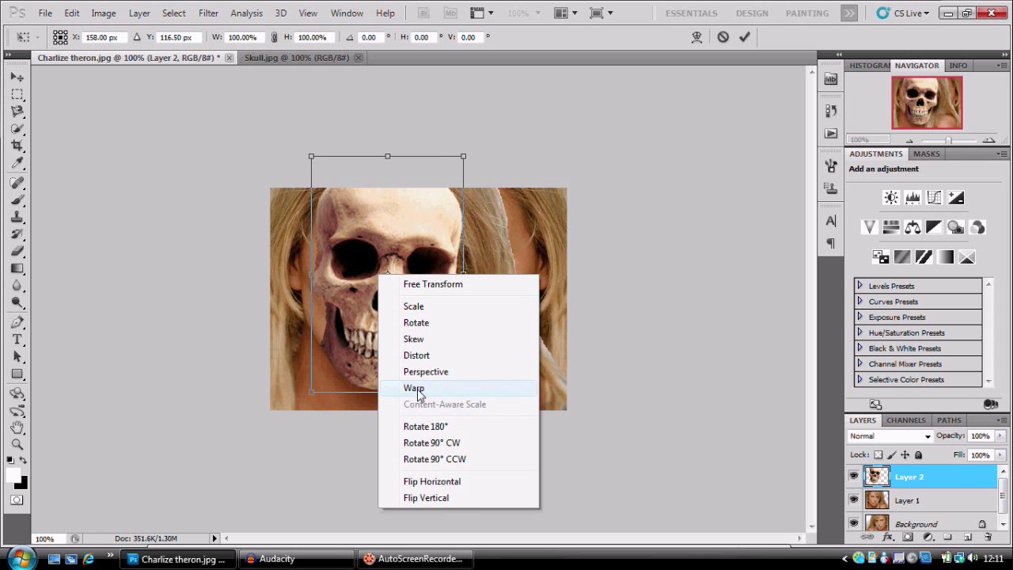
pyautogui.click(417, 388)
pyautogui.moveTo(462, 273)
pyautogui.mouseDown()
pyautogui.moveTo(440, 281)
pyautogui.moveTo(445, 291)
pyautogui.moveTo(445, 280)
pyautogui.mouseUp()
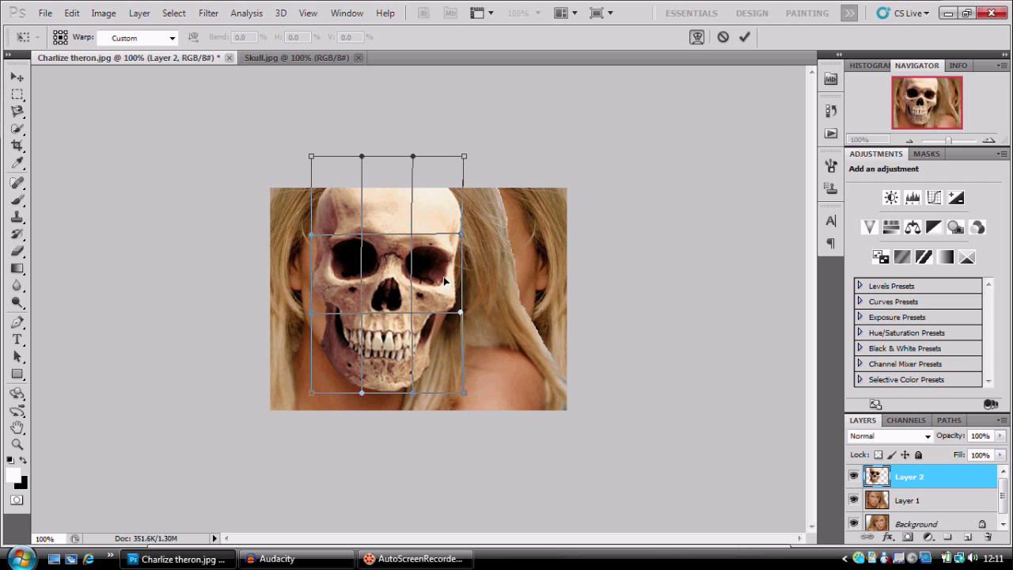
pyautogui.moveTo(407, 305); pyautogui.dragTo(463, 324)
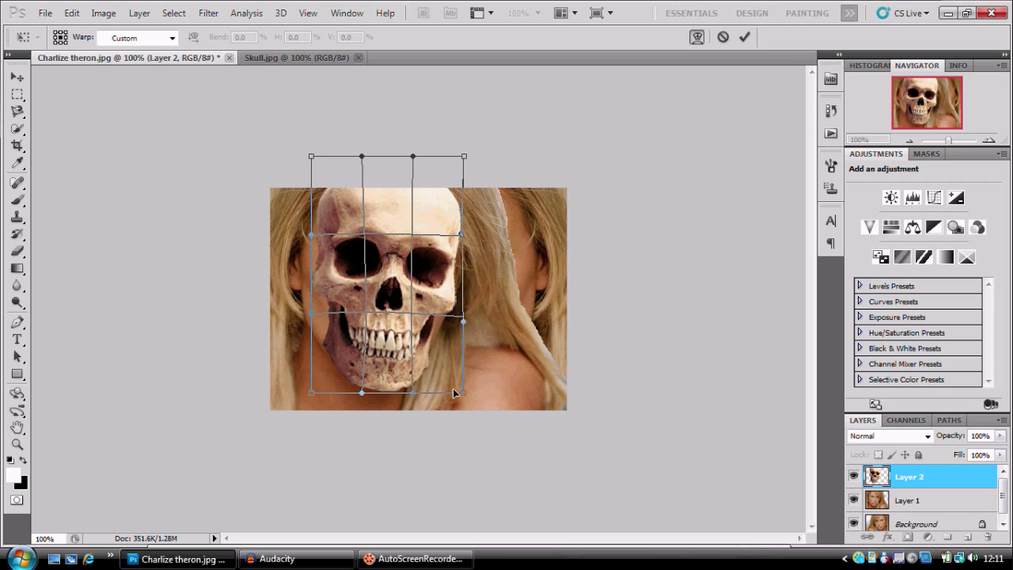
pyautogui.moveTo(464, 391); pyautogui.dragTo(461, 354)
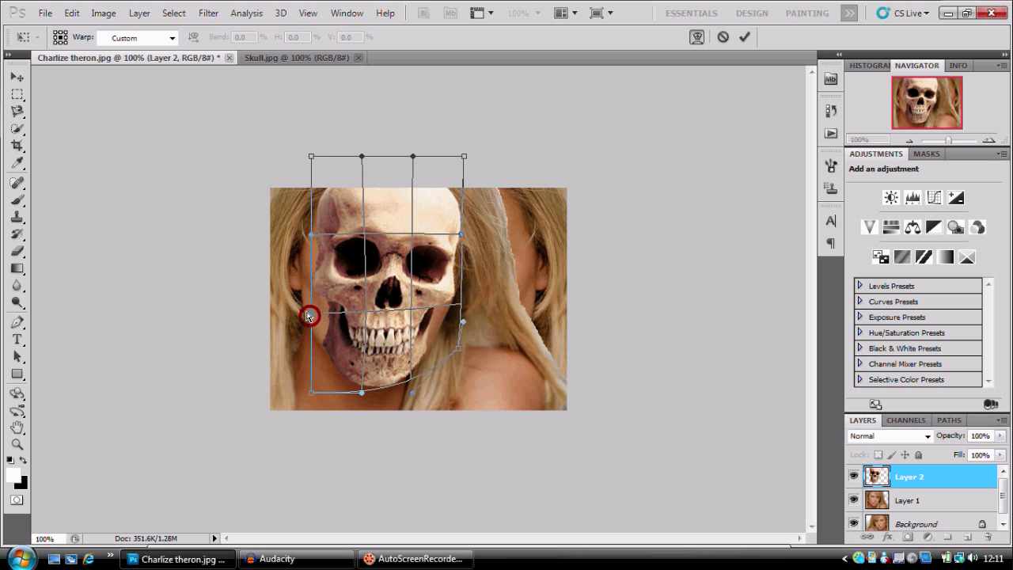
pyautogui.moveTo(309, 315); pyautogui.dragTo(293, 313)
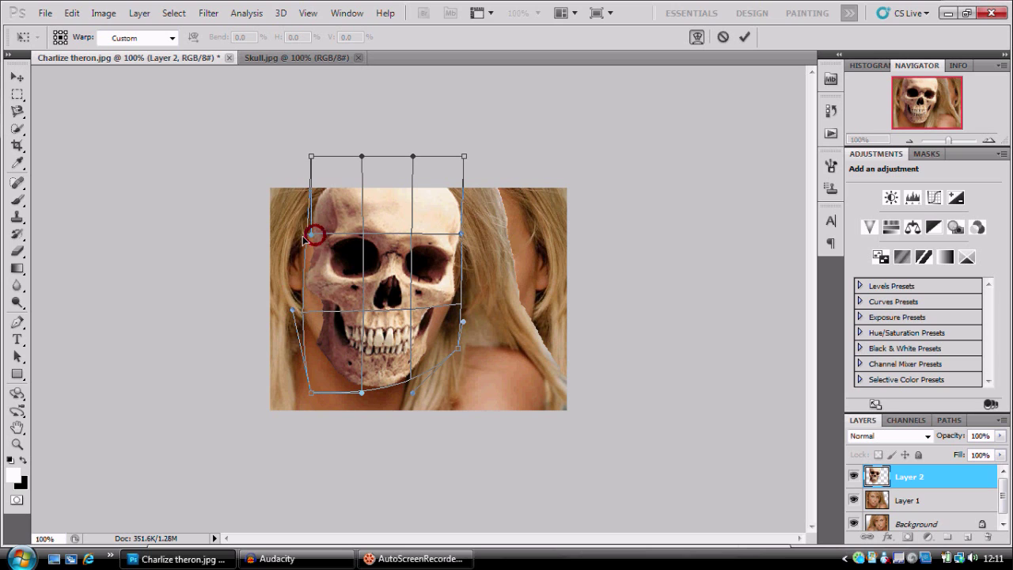
pyautogui.moveTo(304, 238); pyautogui.dragTo(297, 228)
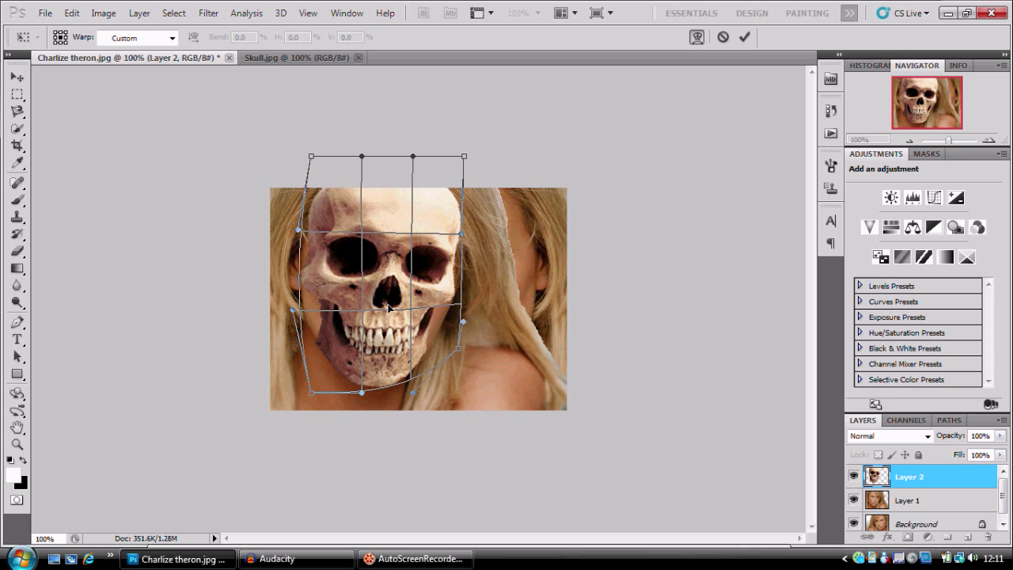
pyautogui.moveTo(366, 310); pyautogui.dragTo(446, 319)
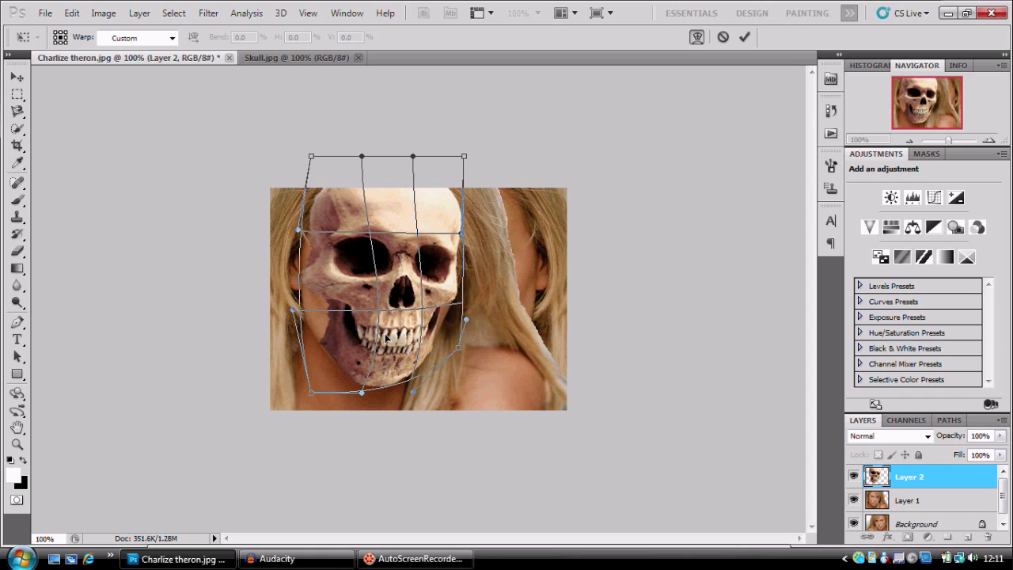
pyautogui.moveTo(386, 338)
pyautogui.mouseDown()
pyautogui.moveTo(366, 342)
pyautogui.moveTo(370, 316)
pyautogui.moveTo(379, 325)
pyautogui.mouseUp()
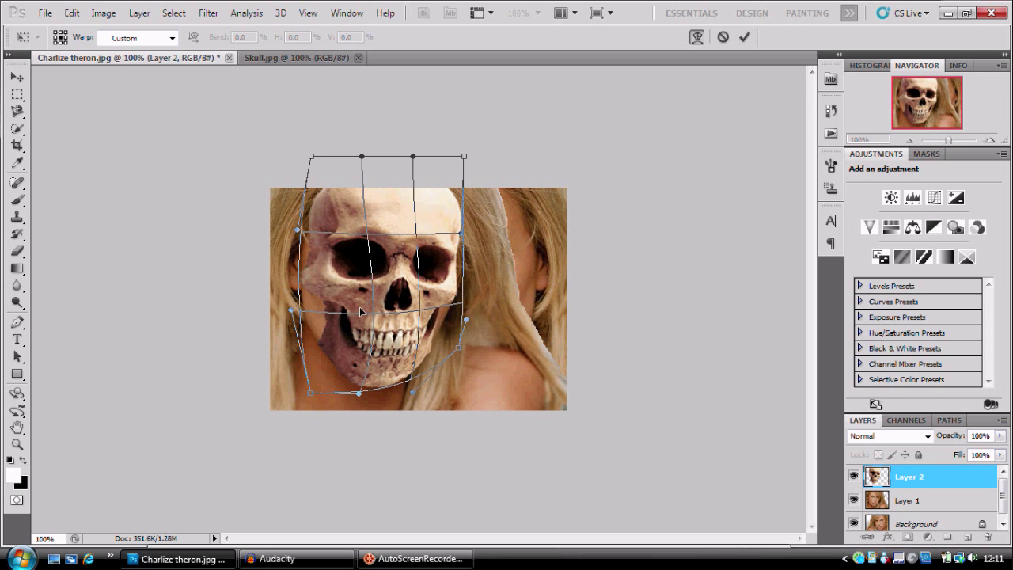
pyautogui.moveTo(335, 343); pyautogui.dragTo(328, 339)
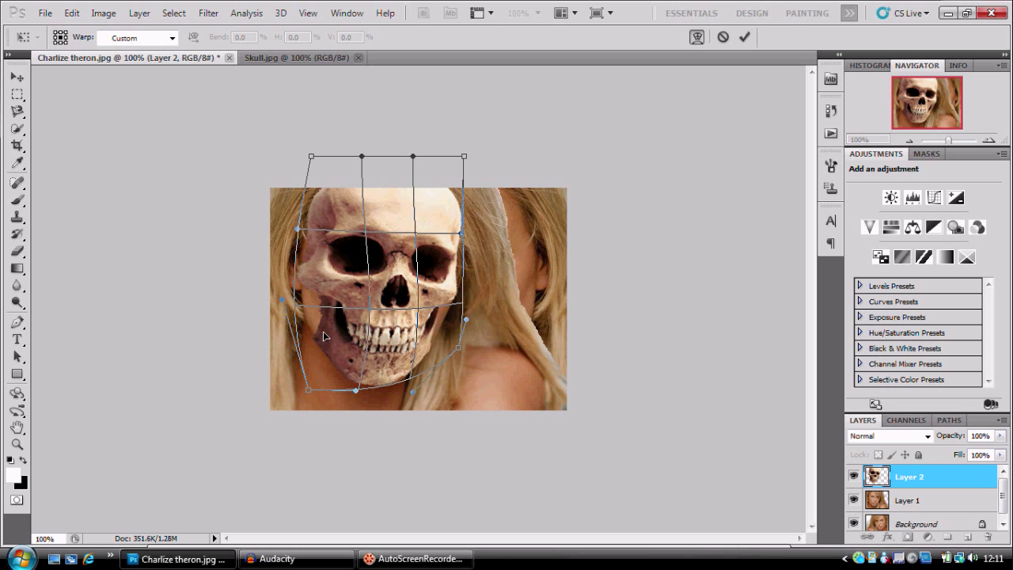
pyautogui.press('Return')
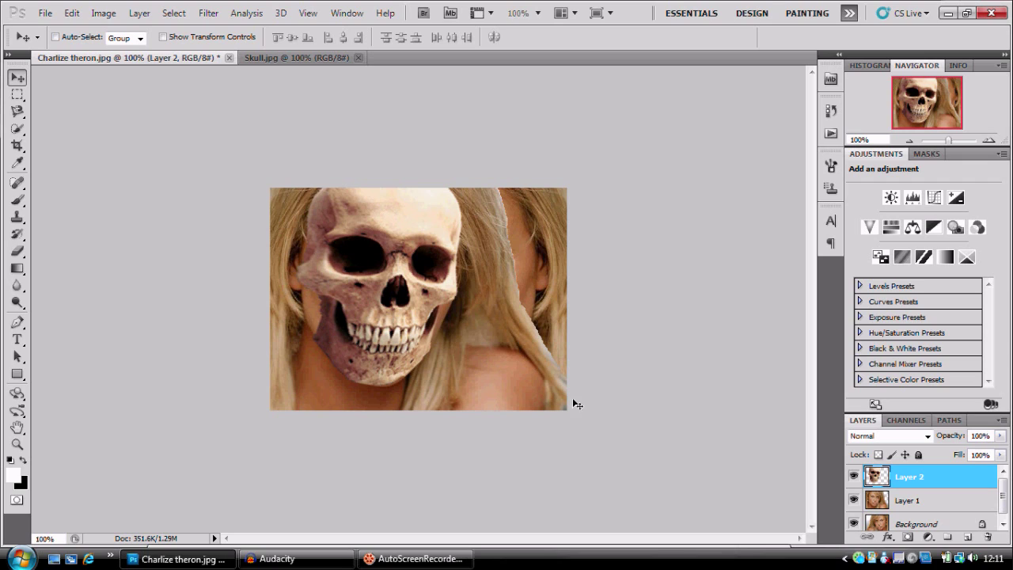
# Clip Layer 2 to Layer 1 and give it a Hide All layer mask.
pyautogui.keyDown('alt'); pyautogui.click(903, 485); pyautogui.keyUp('alt')
pyautogui.click(139, 12)
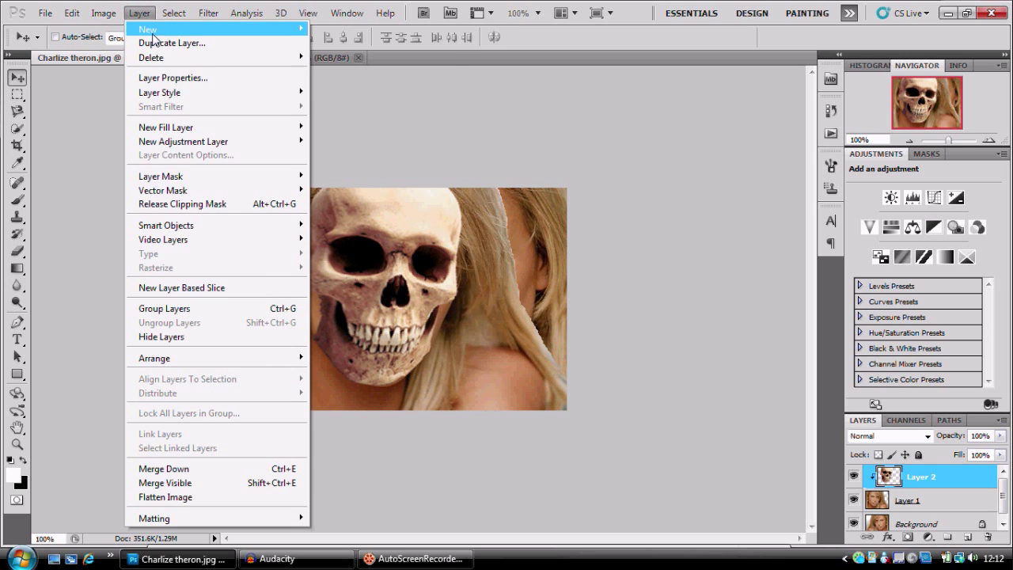
pyautogui.moveTo(150, 32)
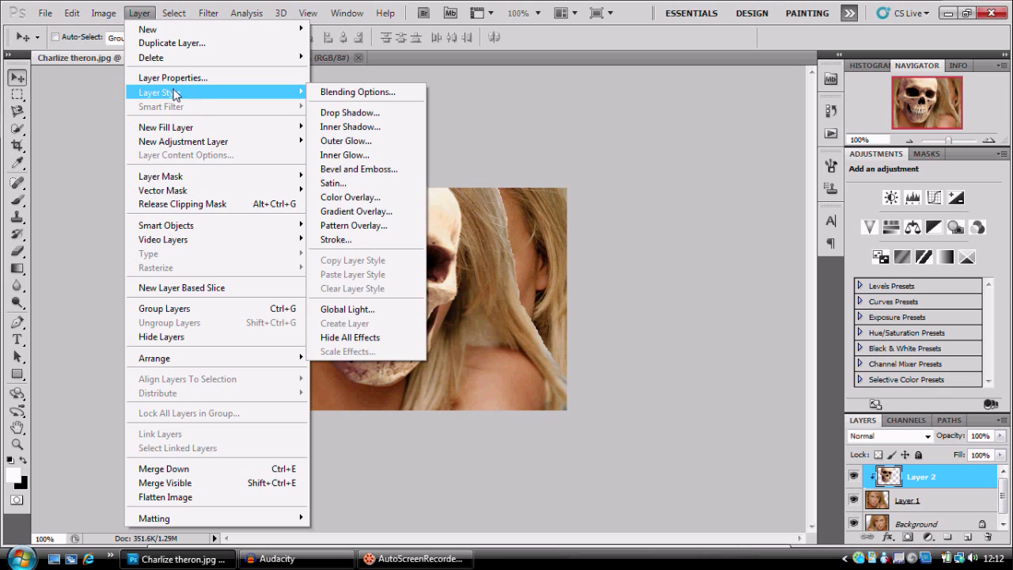
pyautogui.moveTo(188, 176)
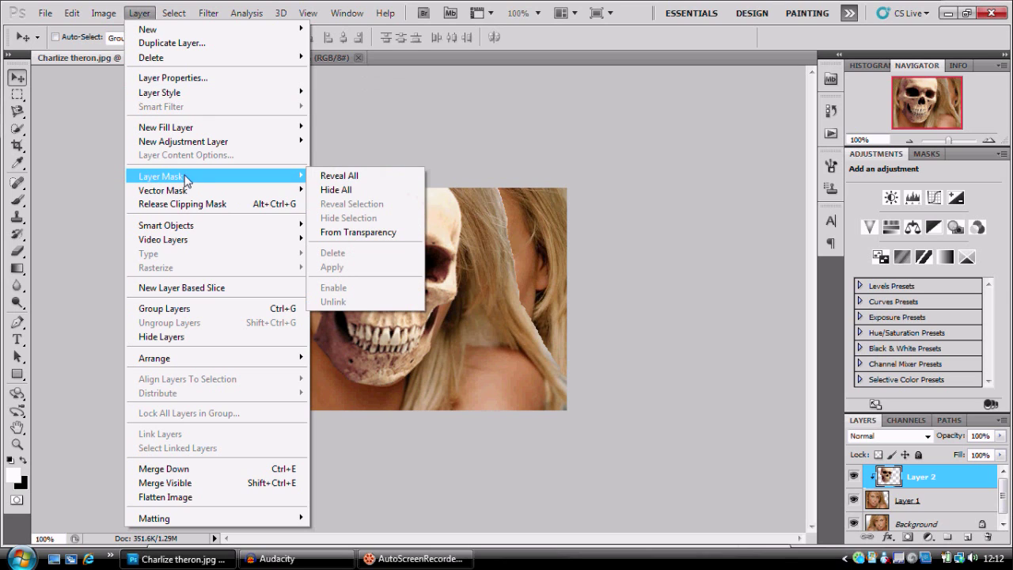
pyautogui.click(372, 192)
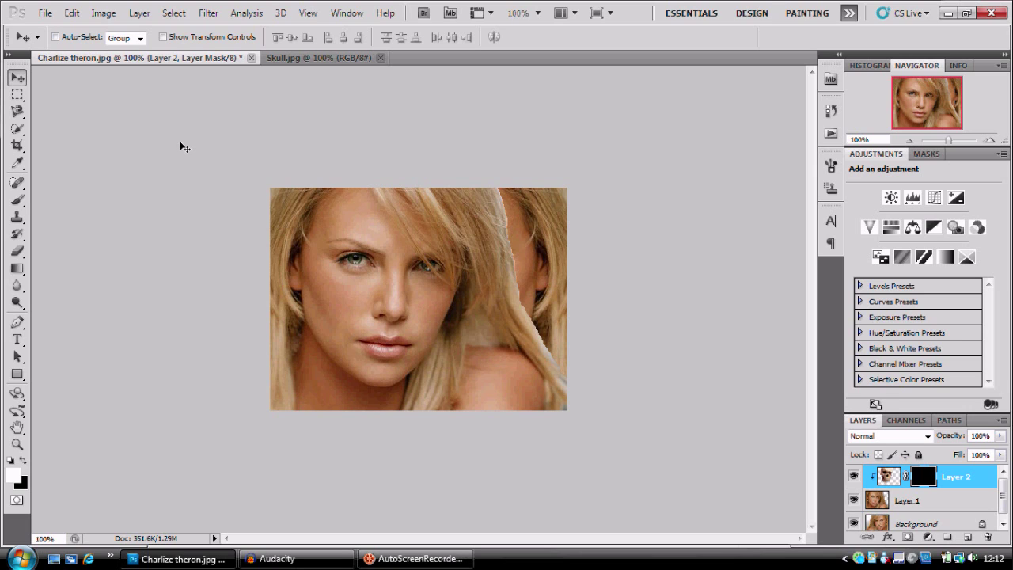
# Use a 16 px soft brush at about 69% opacity to reveal the skull around the right eye.
pyautogui.press('b')
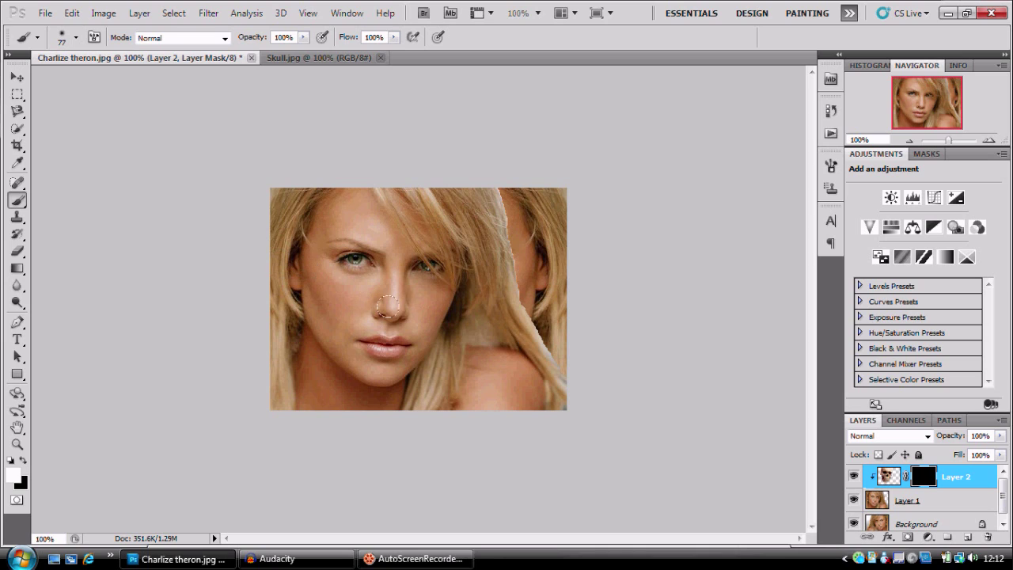
pyautogui.rightClick(415, 313)
pyautogui.moveTo(463, 342)
pyautogui.mouseDown()
pyautogui.moveTo(448, 342)
pyautogui.moveTo(448, 353)
pyautogui.mouseUp()
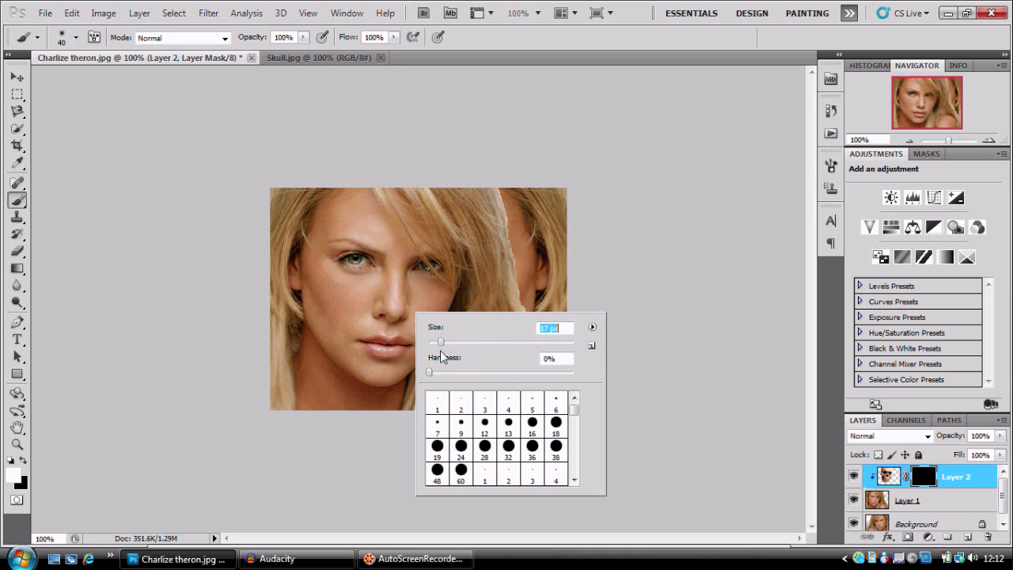
pyautogui.click(420, 287)
pyautogui.moveTo(425, 289); pyautogui.dragTo(439, 283)
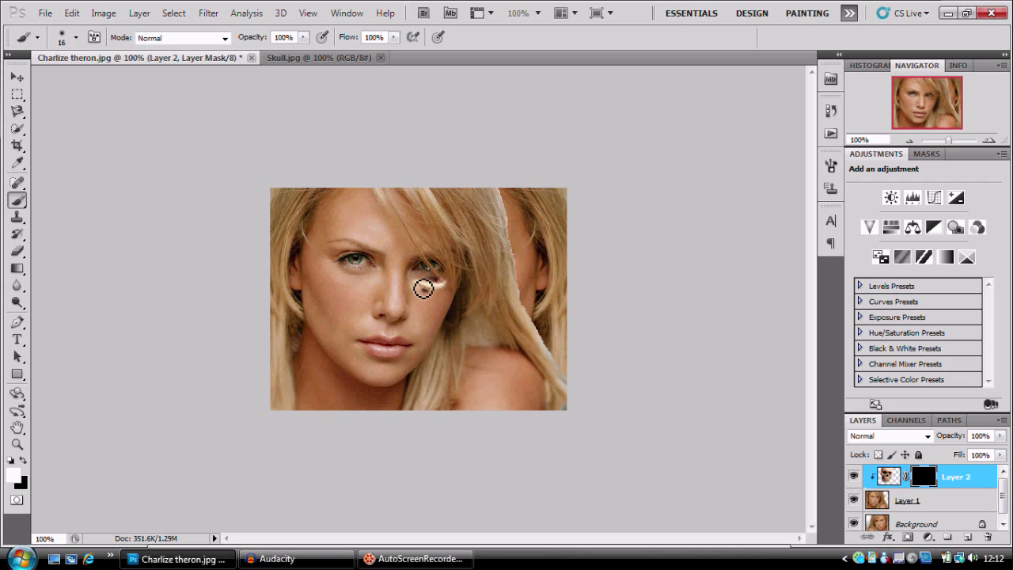
pyautogui.hotkey('ctrl', 'z')
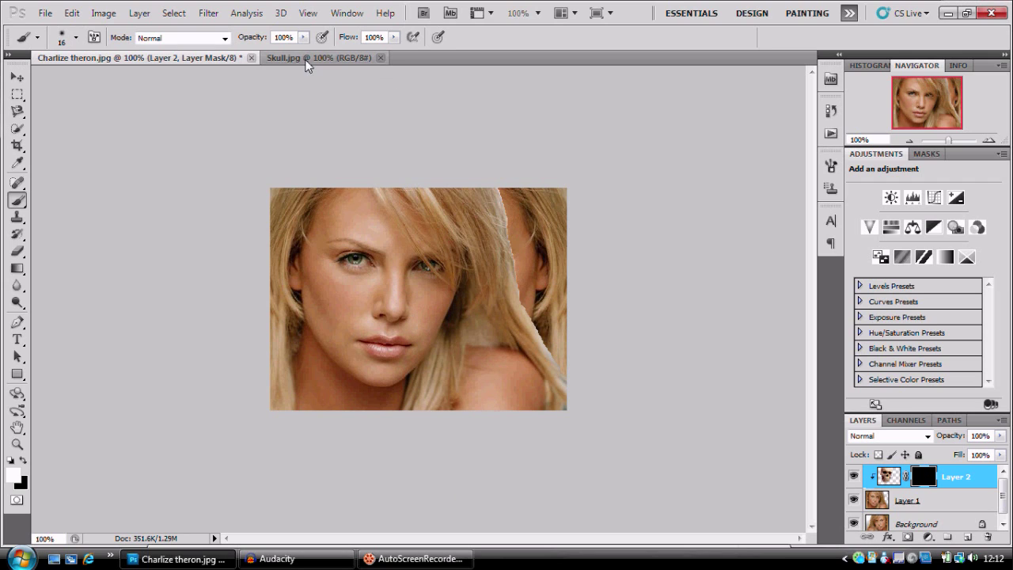
pyautogui.moveTo(259, 38); pyautogui.dragTo(234, 42)
pyautogui.moveTo(440, 278)
pyautogui.mouseDown()
pyautogui.moveTo(451, 322)
pyautogui.moveTo(455, 294)
pyautogui.moveTo(438, 320)
pyautogui.moveTo(430, 287)
pyautogui.moveTo(420, 311)
pyautogui.moveTo(432, 307)
pyautogui.moveTo(418, 294)
pyautogui.moveTo(414, 331)
pyautogui.moveTo(437, 318)
pyautogui.moveTo(431, 332)
pyautogui.moveTo(408, 333)
pyautogui.moveTo(420, 338)
pyautogui.moveTo(386, 389)
pyautogui.moveTo(450, 334)
pyautogui.moveTo(452, 311)
pyautogui.moveTo(400, 370)
pyautogui.moveTo(373, 382)
pyautogui.moveTo(391, 301)
pyautogui.moveTo(418, 289)
pyautogui.moveTo(409, 319)
pyautogui.moveTo(424, 271)
pyautogui.mouseUp()
# Reveal more skull over the eye socket, paint black over the left cheek, and dab near the nose.
pyautogui.rightClick(419, 335)
pyautogui.click(433, 331)
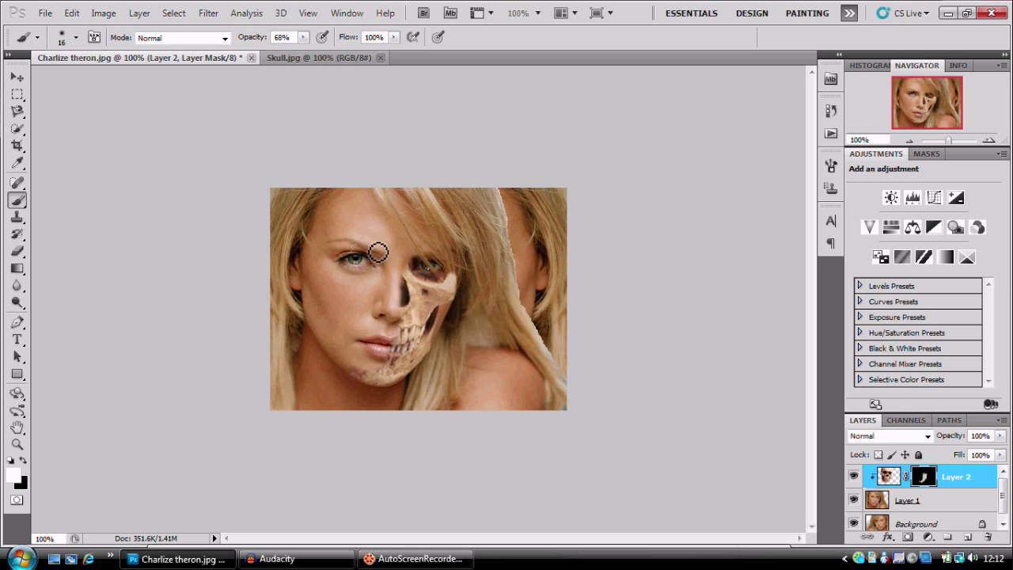
pyautogui.moveTo(319, 301)
pyautogui.mouseDown()
pyautogui.moveTo(319, 338)
pyautogui.moveTo(328, 285)
pyautogui.moveTo(335, 292)
pyautogui.moveTo(326, 343)
pyautogui.moveTo(347, 364)
pyautogui.moveTo(335, 297)
pyautogui.moveTo(308, 273)
pyautogui.moveTo(318, 234)
pyautogui.moveTo(302, 284)
pyautogui.moveTo(353, 194)
pyautogui.moveTo(326, 230)
pyautogui.moveTo(350, 210)
pyautogui.moveTo(341, 236)
pyautogui.moveTo(366, 231)
pyautogui.moveTo(361, 199)
pyautogui.moveTo(375, 206)
pyautogui.moveTo(367, 193)
pyautogui.moveTo(388, 234)
pyautogui.moveTo(361, 226)
pyautogui.moveTo(390, 254)
pyautogui.moveTo(341, 242)
pyautogui.moveTo(391, 260)
pyautogui.moveTo(349, 251)
pyautogui.moveTo(333, 259)
pyautogui.moveTo(344, 242)
pyautogui.moveTo(337, 251)
pyautogui.moveTo(385, 283)
pyautogui.moveTo(345, 285)
pyautogui.moveTo(335, 279)
pyautogui.moveTo(382, 279)
pyautogui.moveTo(340, 276)
pyautogui.moveTo(337, 259)
pyautogui.moveTo(335, 280)
pyautogui.moveTo(371, 283)
pyautogui.moveTo(380, 280)
pyautogui.moveTo(340, 274)
pyautogui.moveTo(340, 265)
pyautogui.moveTo(357, 255)
pyautogui.moveTo(386, 268)
pyautogui.moveTo(391, 247)
pyautogui.moveTo(307, 261)
pyautogui.moveTo(326, 266)
pyautogui.moveTo(329, 299)
pyautogui.moveTo(373, 292)
pyautogui.moveTo(353, 319)
pyautogui.mouseUp()
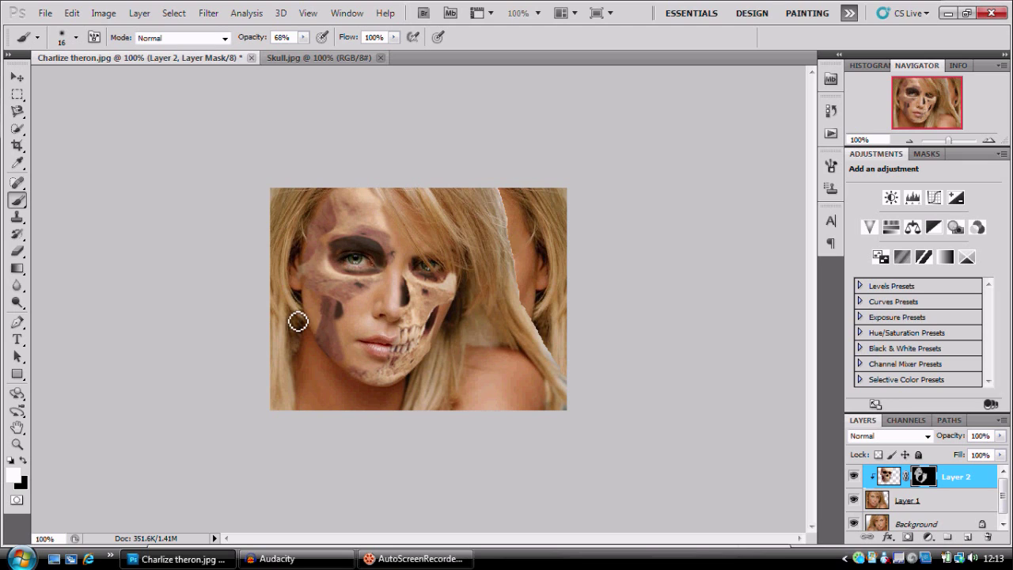
pyautogui.press('x')
pyautogui.moveTo(351, 355)
pyautogui.mouseDown()
pyautogui.moveTo(354, 315)
pyautogui.moveTo(343, 327)
pyautogui.moveTo(347, 310)
pyautogui.moveTo(373, 317)
pyautogui.mouseUp()
pyautogui.press('x')
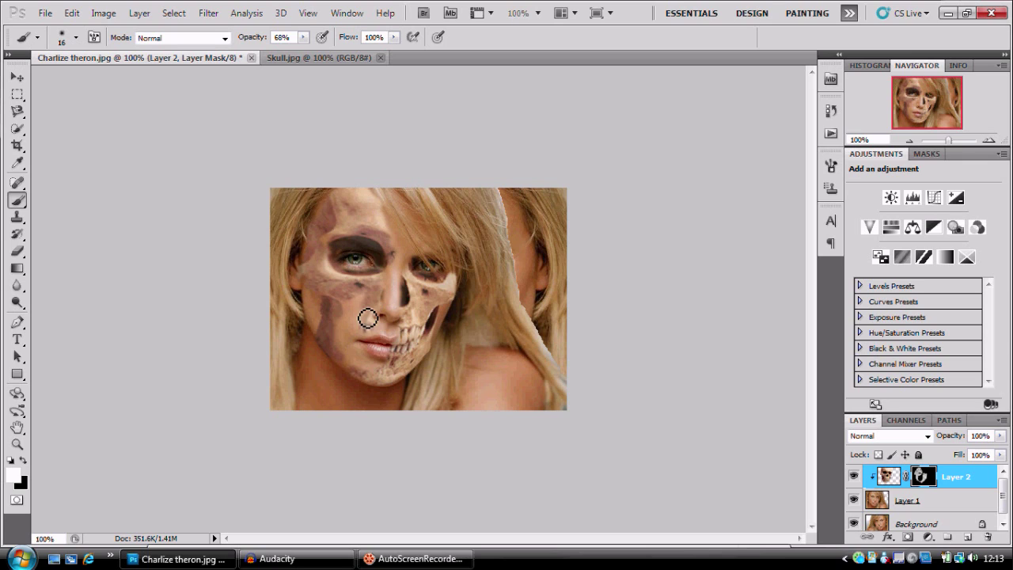
pyautogui.click(375, 305)
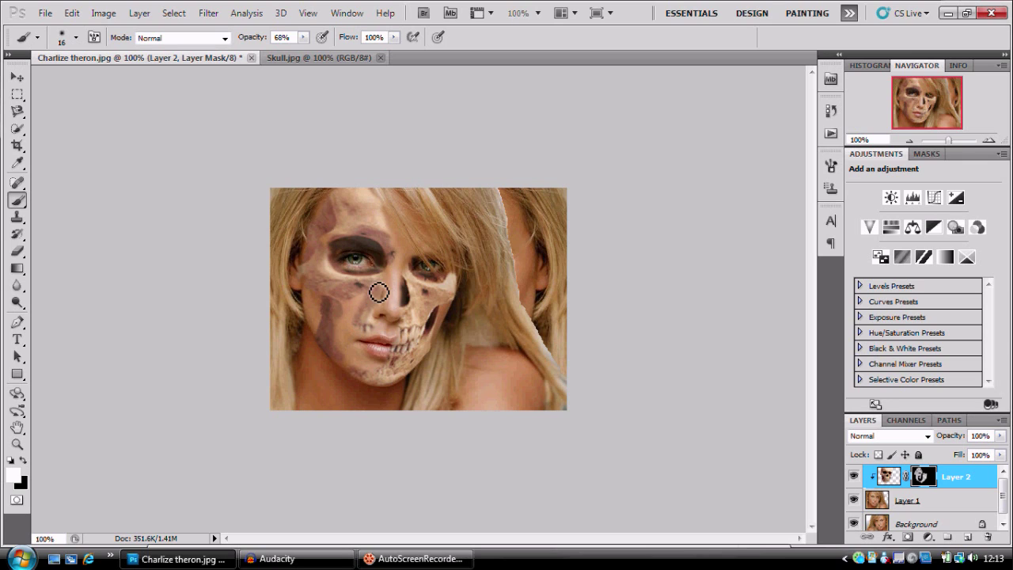
# Paint the mask at 51% opacity over the left cheek and brow.
pyautogui.press('x')
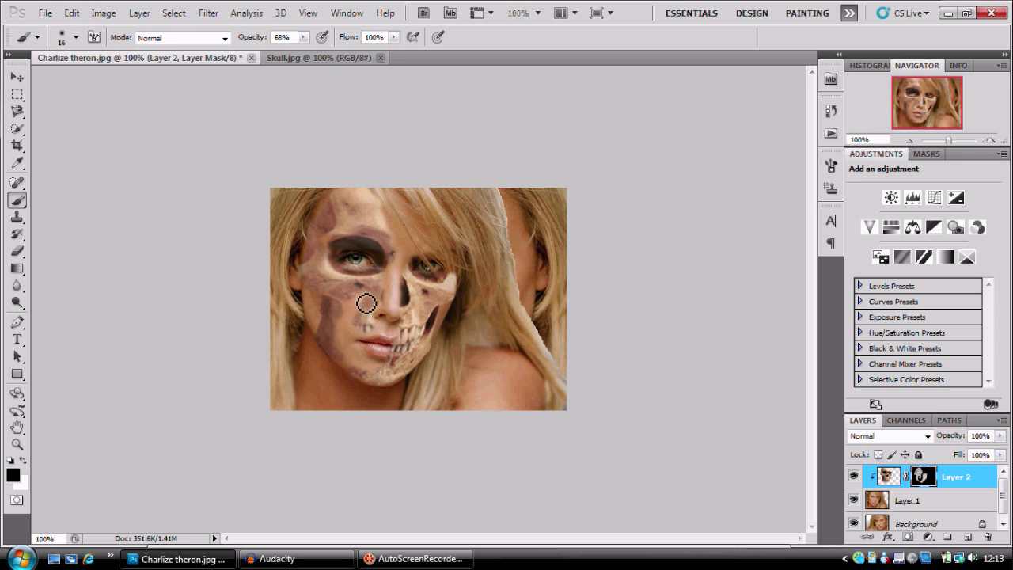
pyautogui.rightClick(365, 303)
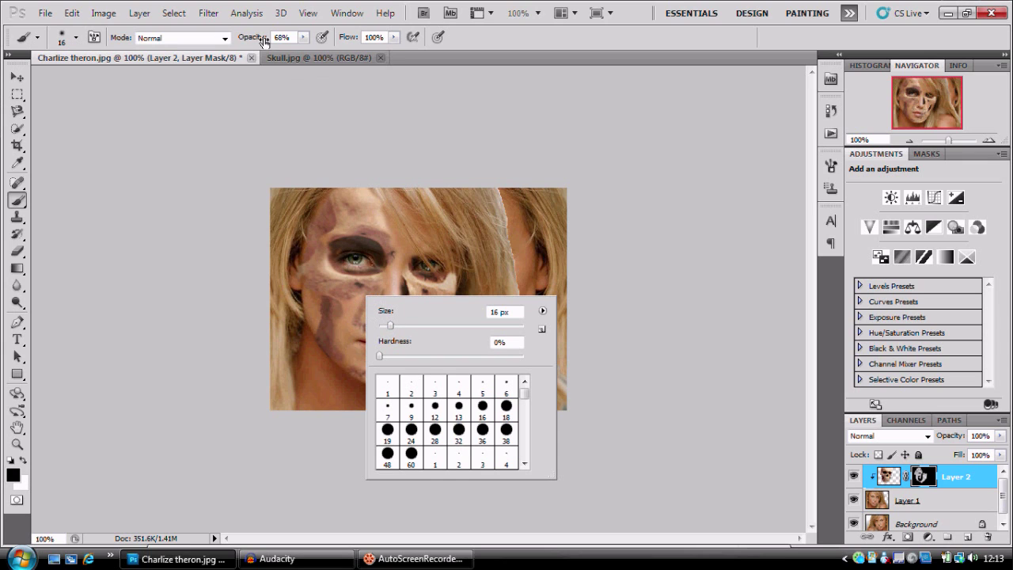
pyautogui.moveTo(261, 37); pyautogui.dragTo(247, 37)
pyautogui.moveTo(337, 314)
pyautogui.mouseDown()
pyautogui.moveTo(337, 344)
pyautogui.moveTo(326, 310)
pyautogui.moveTo(364, 303)
pyautogui.moveTo(326, 295)
pyautogui.moveTo(366, 292)
pyautogui.moveTo(326, 285)
pyautogui.moveTo(353, 295)
pyautogui.moveTo(338, 299)
pyautogui.moveTo(321, 287)
pyautogui.moveTo(358, 305)
pyautogui.moveTo(311, 289)
pyautogui.moveTo(328, 231)
pyautogui.moveTo(327, 289)
pyautogui.moveTo(327, 272)
pyautogui.moveTo(356, 308)
pyautogui.moveTo(331, 284)
pyautogui.moveTo(359, 295)
pyautogui.moveTo(363, 338)
pyautogui.moveTo(386, 336)
pyautogui.moveTo(365, 337)
pyautogui.moveTo(363, 295)
pyautogui.moveTo(359, 327)
pyautogui.moveTo(367, 325)
pyautogui.moveTo(353, 308)
pyautogui.moveTo(378, 325)
pyautogui.moveTo(405, 288)
pyautogui.moveTo(465, 307)
pyautogui.moveTo(460, 319)
pyautogui.moveTo(405, 289)
pyautogui.moveTo(407, 276)
pyautogui.moveTo(463, 303)
pyautogui.moveTo(455, 299)
pyautogui.moveTo(436, 346)
pyautogui.moveTo(429, 328)
pyautogui.moveTo(413, 367)
pyautogui.moveTo(379, 393)
pyautogui.moveTo(331, 348)
pyautogui.moveTo(330, 328)
pyautogui.moveTo(319, 333)
pyautogui.moveTo(333, 319)
pyautogui.moveTo(331, 352)
pyautogui.mouseUp()
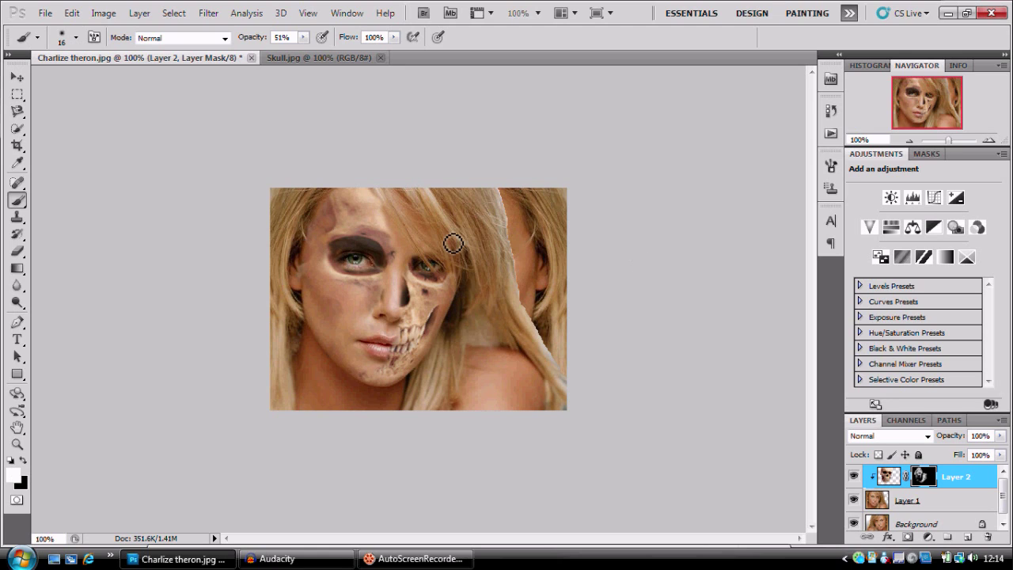
pyautogui.click(339, 251)
pyautogui.hotkey('ctrl', 'z')
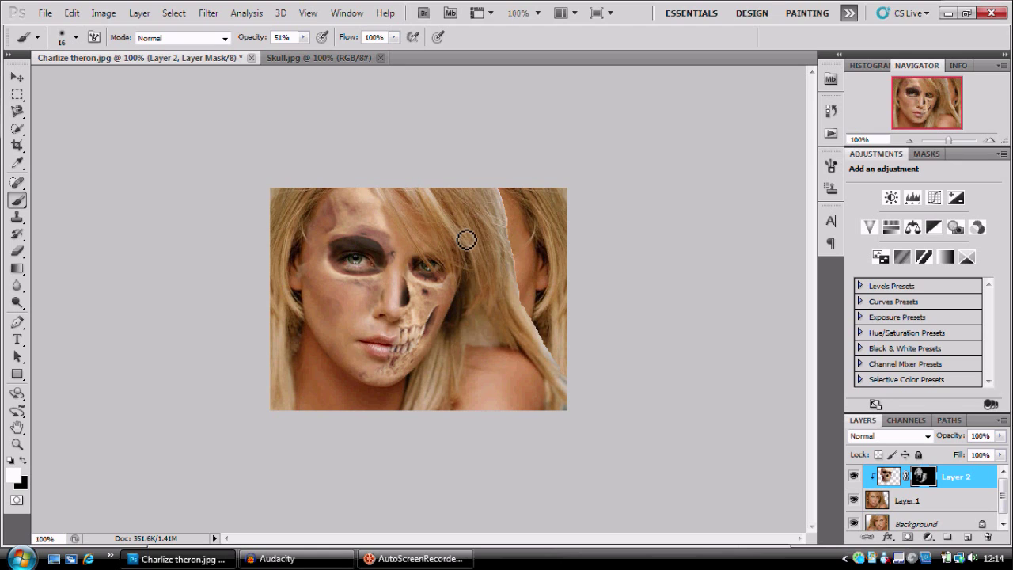
pyautogui.moveTo(406, 259)
pyautogui.mouseDown()
pyautogui.moveTo(375, 205)
pyautogui.moveTo(388, 228)
pyautogui.mouseUp()
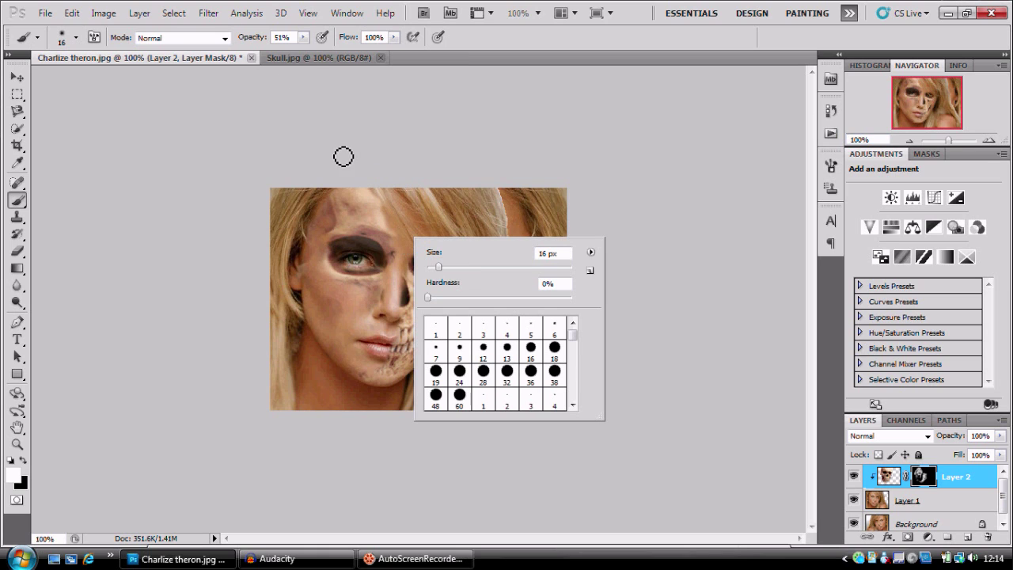
# Lower brush opacity to 32% and touch up the mask on forehead and chin.
pyautogui.moveTo(258, 39); pyautogui.dragTo(244, 39)
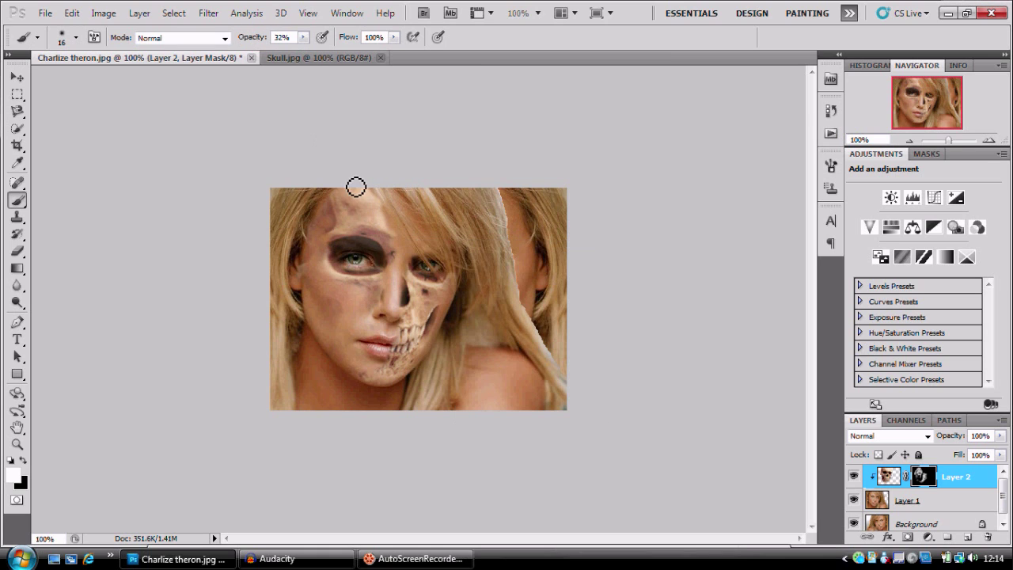
pyautogui.click(393, 232)
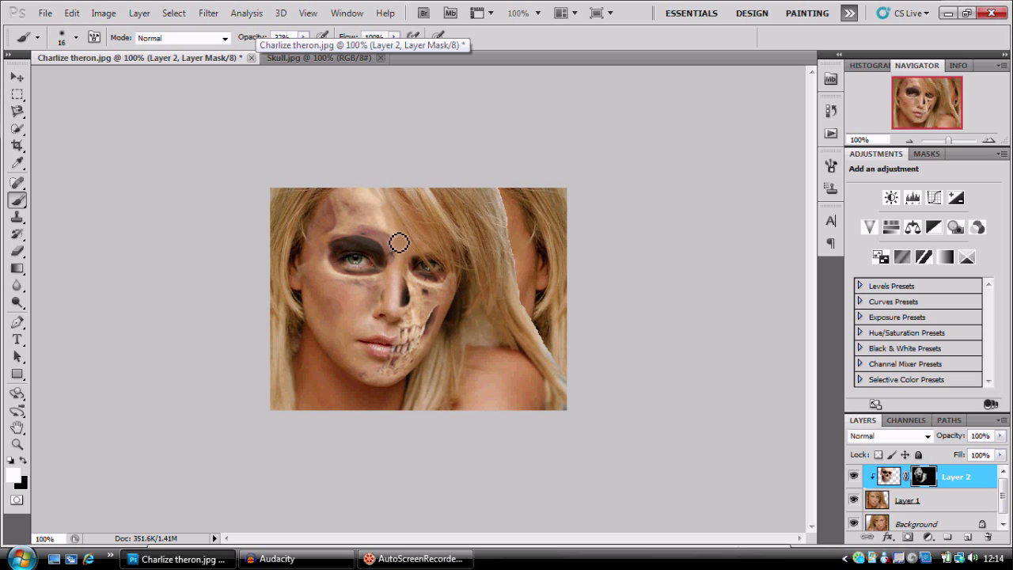
pyautogui.click(379, 208)
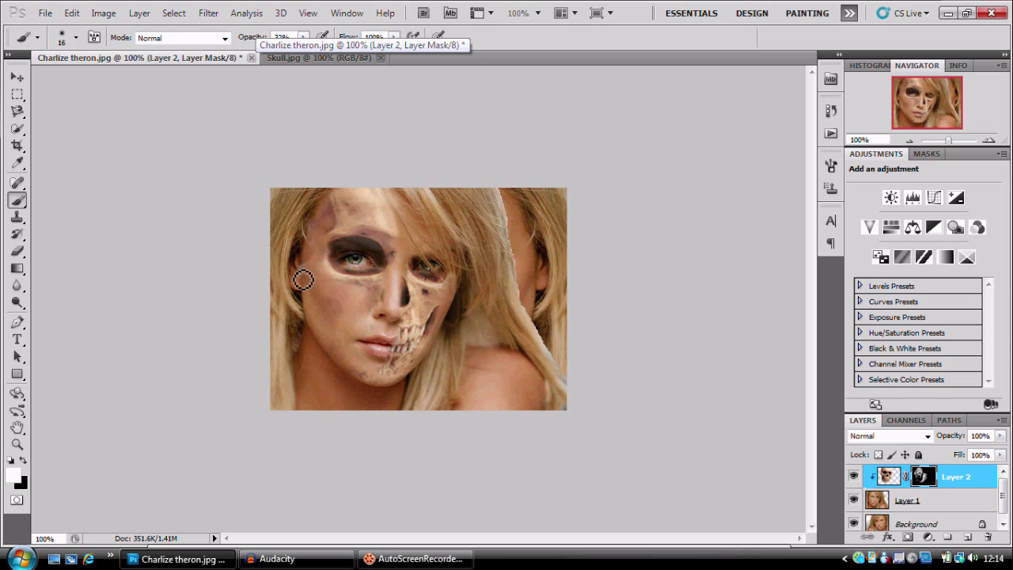
pyautogui.click(383, 371)
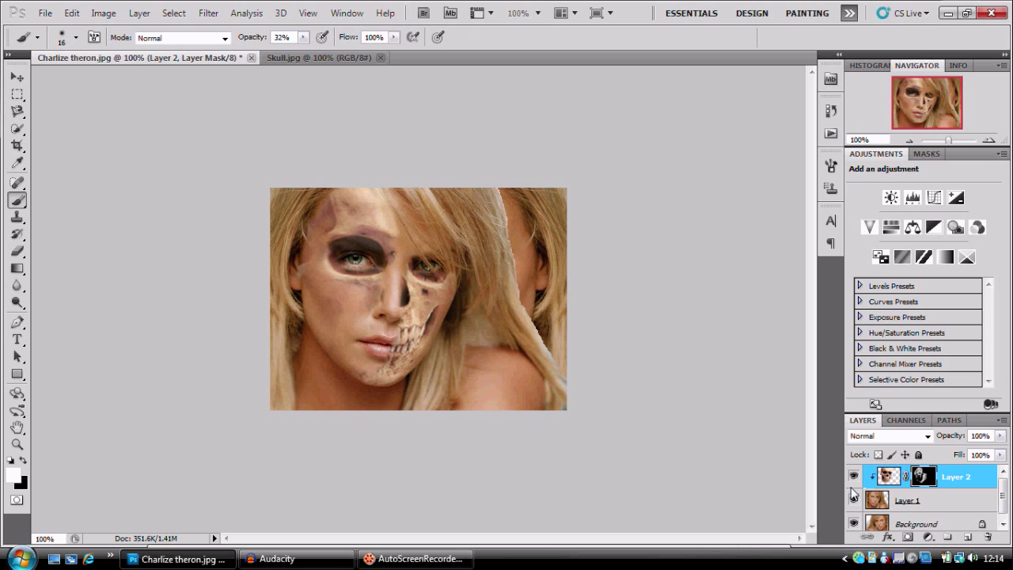
# On a new Layer 3, drag black gradients to darken the right and lower-right edges.
pyautogui.click(967, 538)
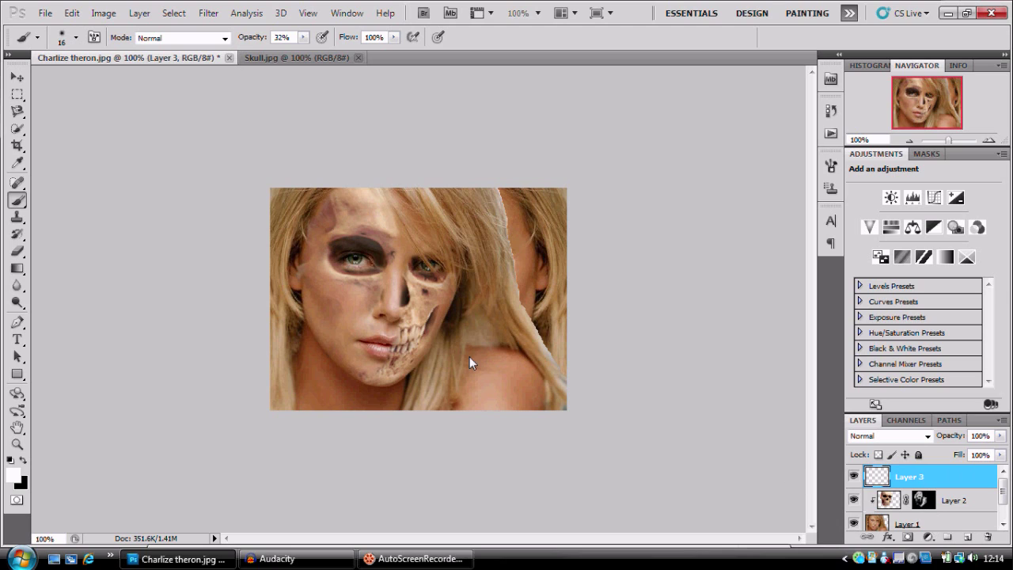
pyautogui.click(16, 268)
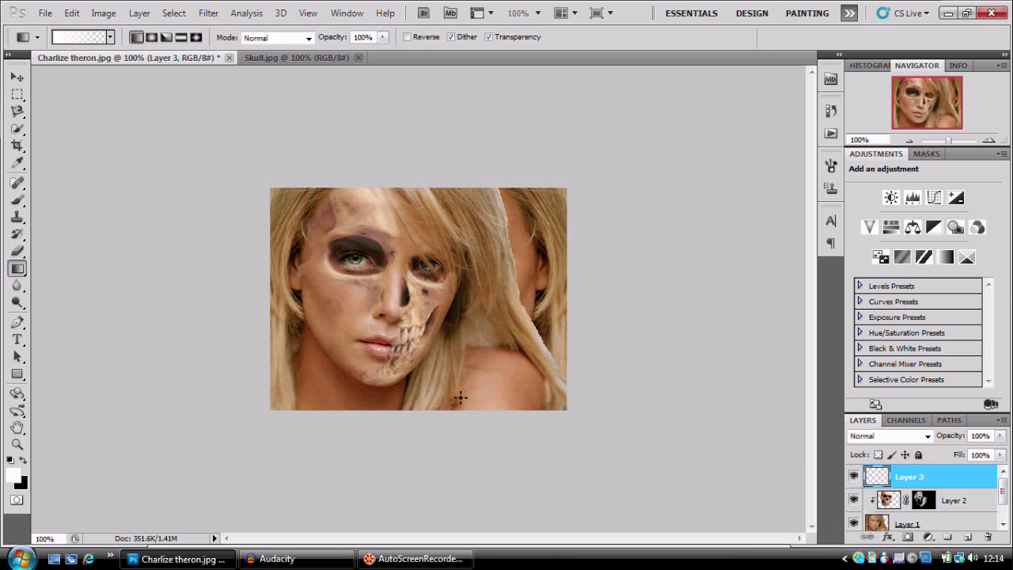
pyautogui.press('x')
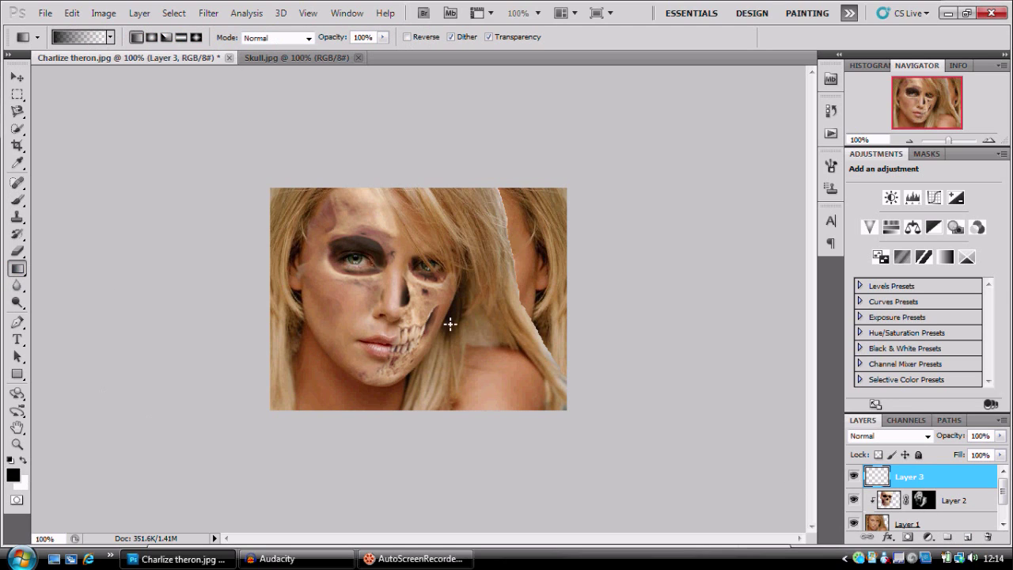
pyautogui.moveTo(596, 258); pyautogui.dragTo(514, 281)
pyautogui.moveTo(595, 301); pyautogui.dragTo(467, 305)
pyautogui.moveTo(588, 242); pyautogui.dragTo(488, 205)
pyautogui.moveTo(538, 174); pyautogui.dragTo(444, 206)
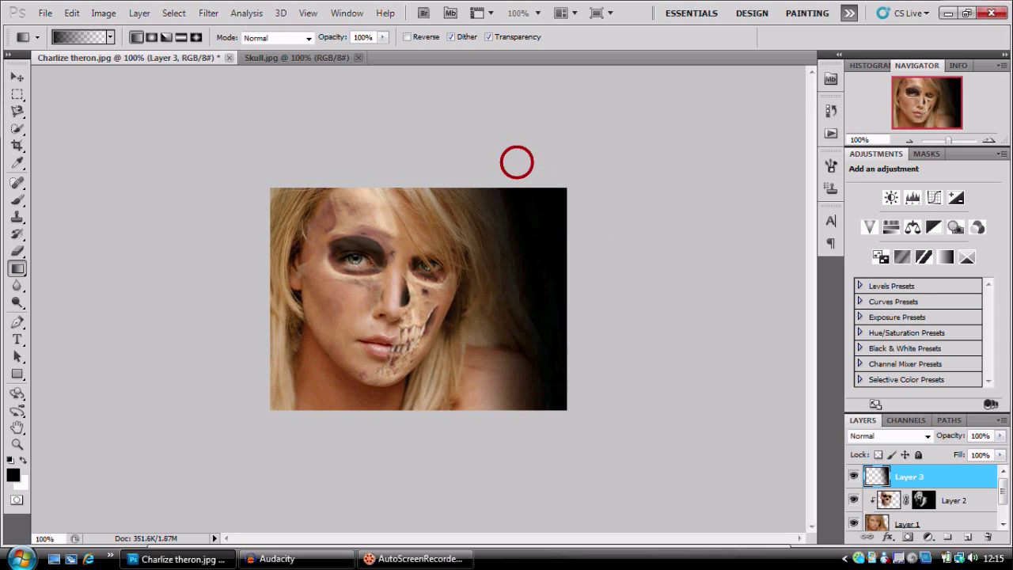
pyautogui.moveTo(599, 390); pyautogui.dragTo(480, 378)
pyautogui.moveTo(582, 418); pyautogui.dragTo(467, 293)
pyautogui.moveTo(557, 444); pyautogui.dragTo(443, 348)
pyautogui.moveTo(528, 410); pyautogui.dragTo(382, 357)
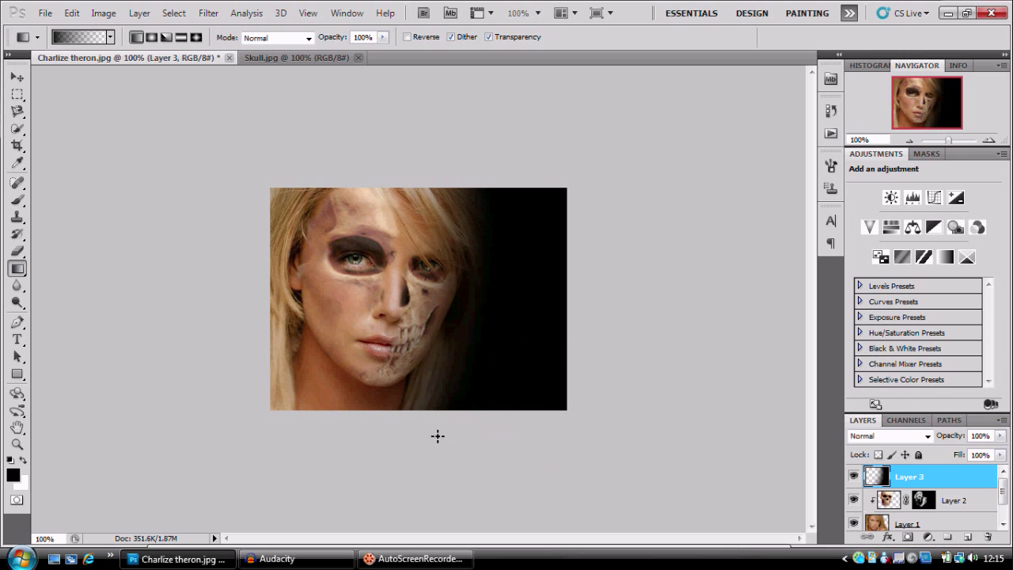
# Darken the bottom edge and lower-left corner with black gradients, undoing misfired ones.
pyautogui.moveTo(437, 435); pyautogui.dragTo(412, 348)
pyautogui.moveTo(361, 420); pyautogui.dragTo(340, 356)
pyautogui.moveTo(324, 427); pyautogui.dragTo(344, 372)
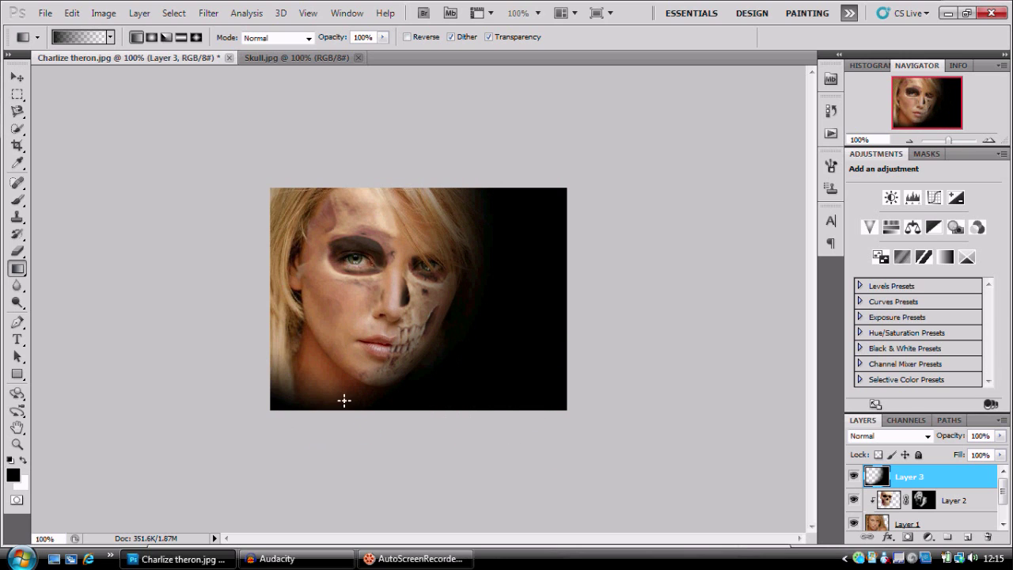
pyautogui.hotkey('ctrl', 'z')
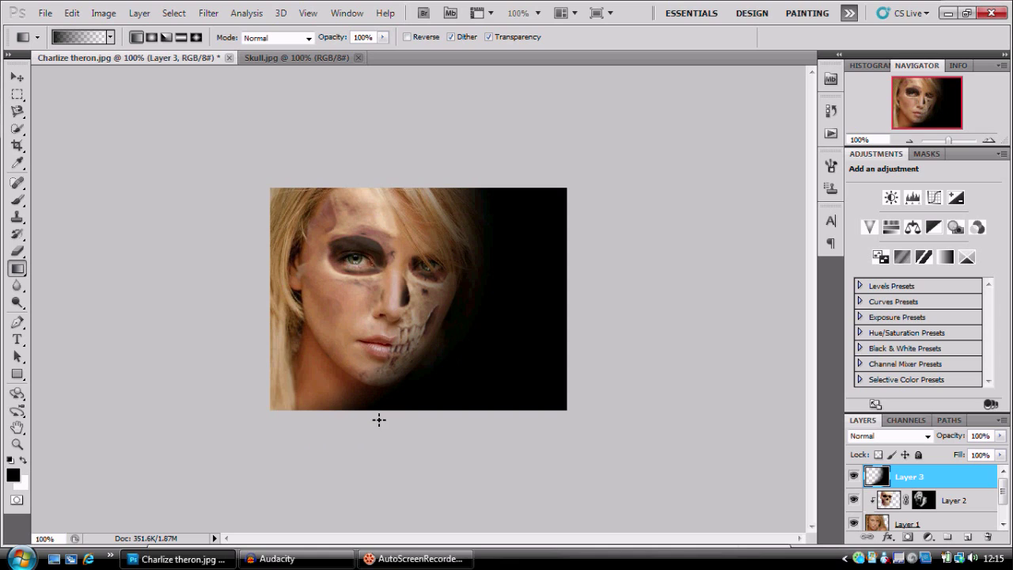
pyautogui.hotkey('ctrl', 'alt', 'z')
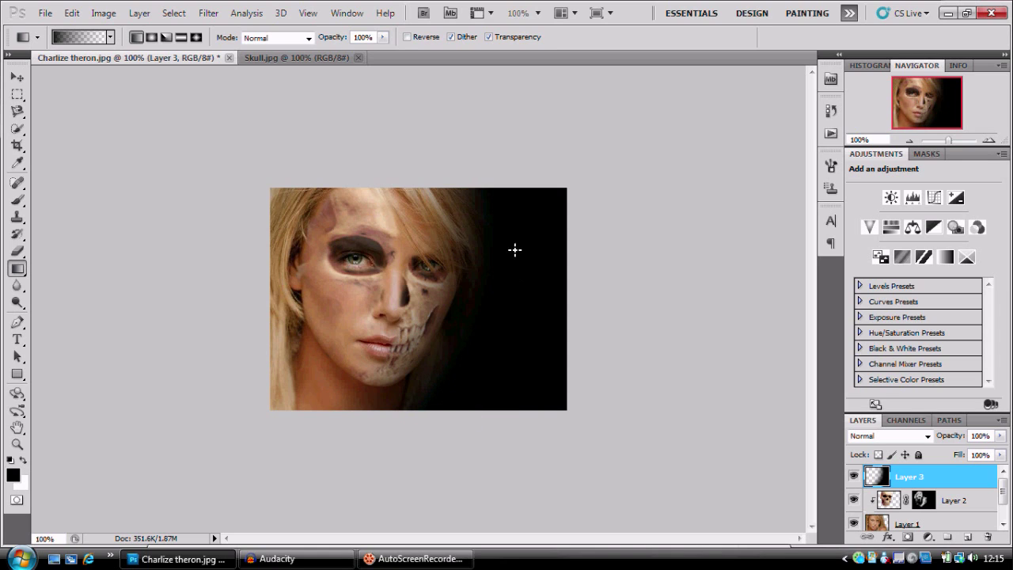
pyautogui.click(490, 166)
pyautogui.click(521, 177)
pyautogui.moveTo(276, 403); pyautogui.dragTo(355, 340)
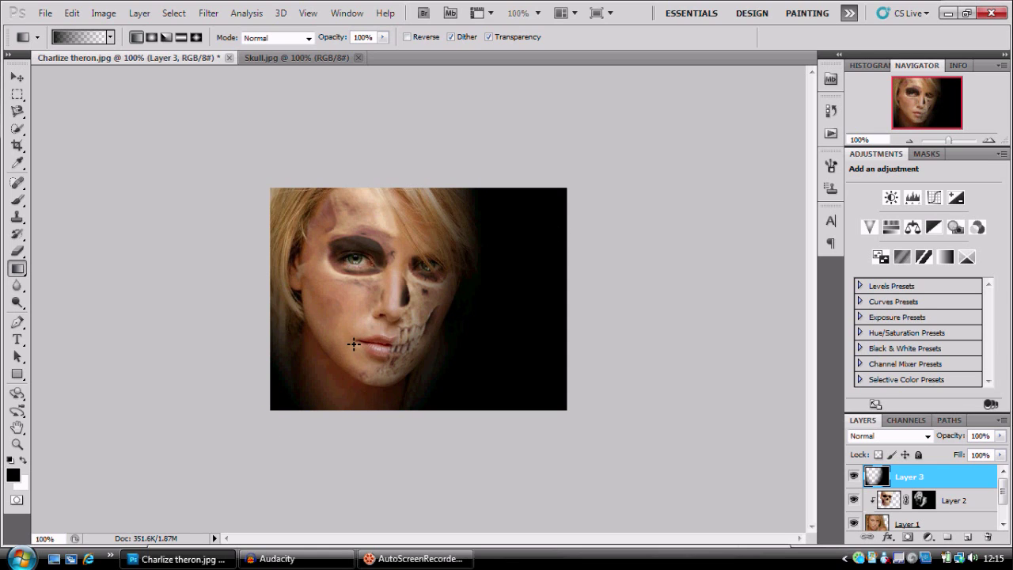
pyautogui.hotkey('ctrl', 'z')
pyautogui.moveTo(261, 411); pyautogui.dragTo(341, 434)
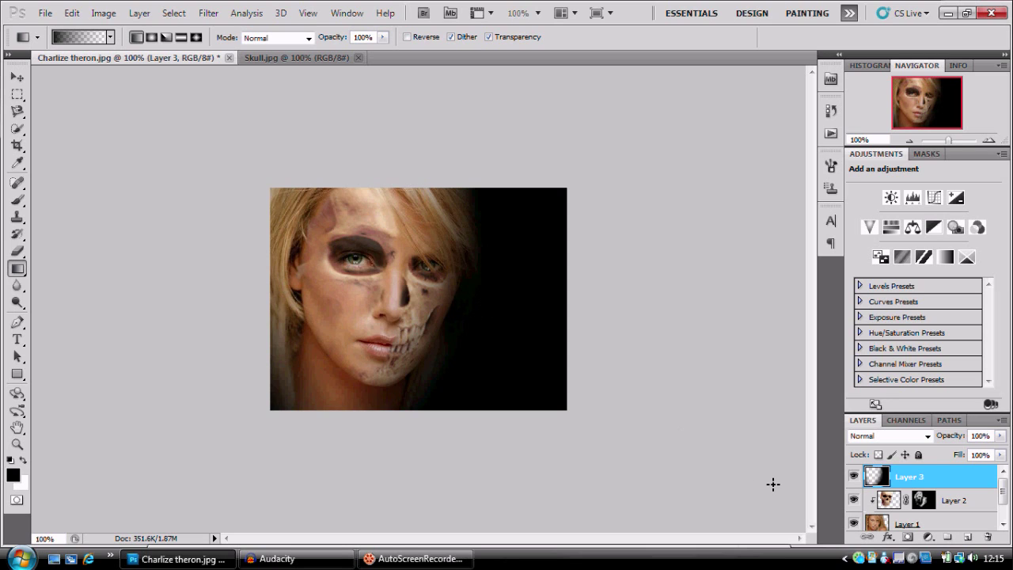
# Add a Levels adjustment layer above Layer 1 with the black input raised to 62.
pyautogui.click(907, 525)
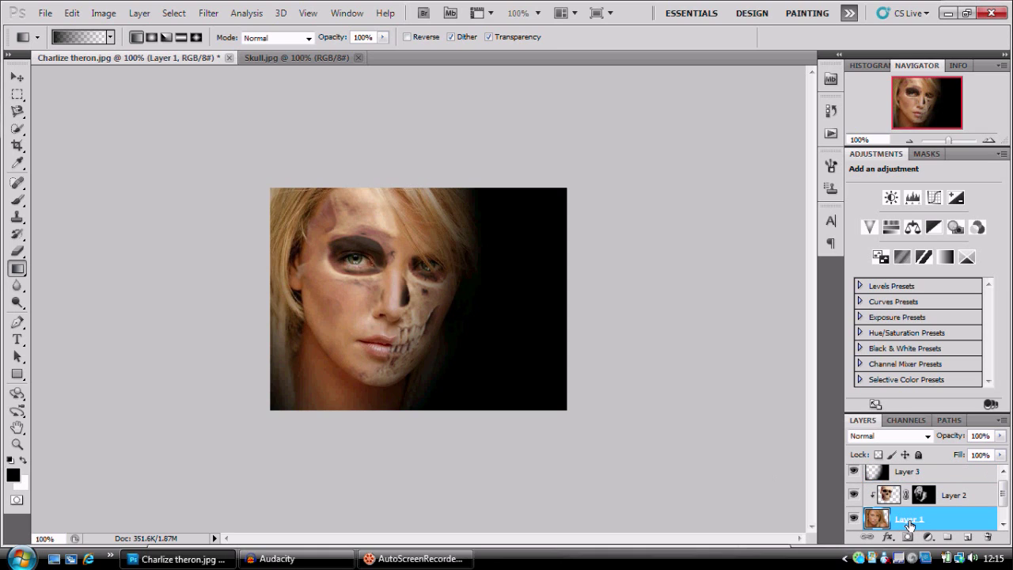
pyautogui.click(912, 198)
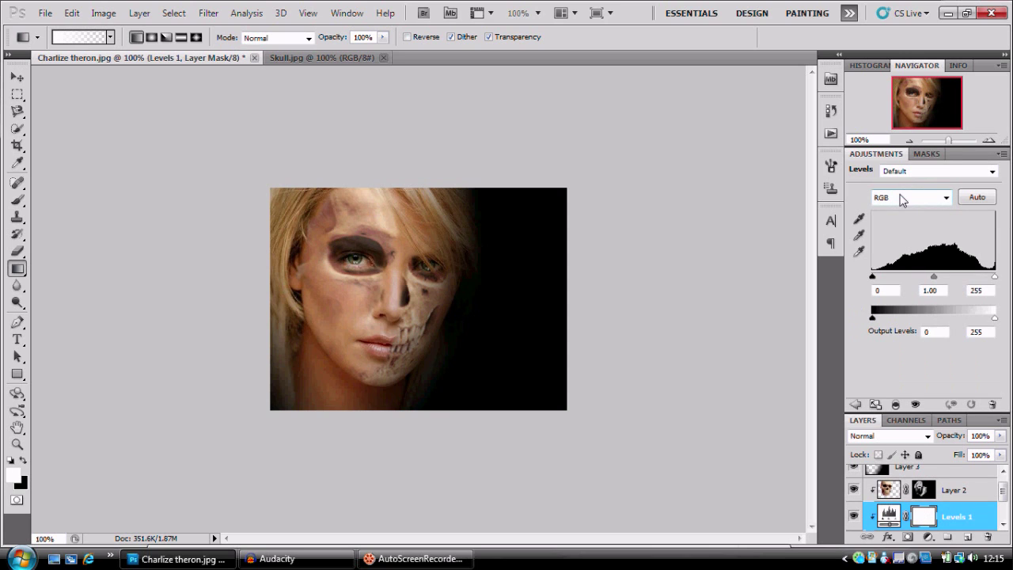
pyautogui.moveTo(874, 278); pyautogui.dragTo(904, 280)
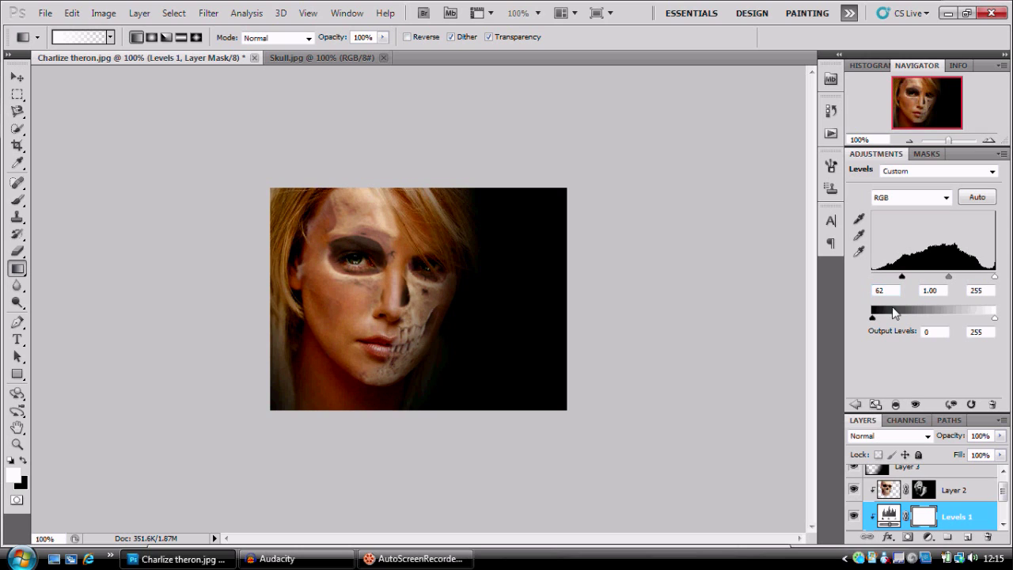
# Add a Hue/Saturation adjustment layer and settle its Saturation at -24.
pyautogui.click(854, 404)
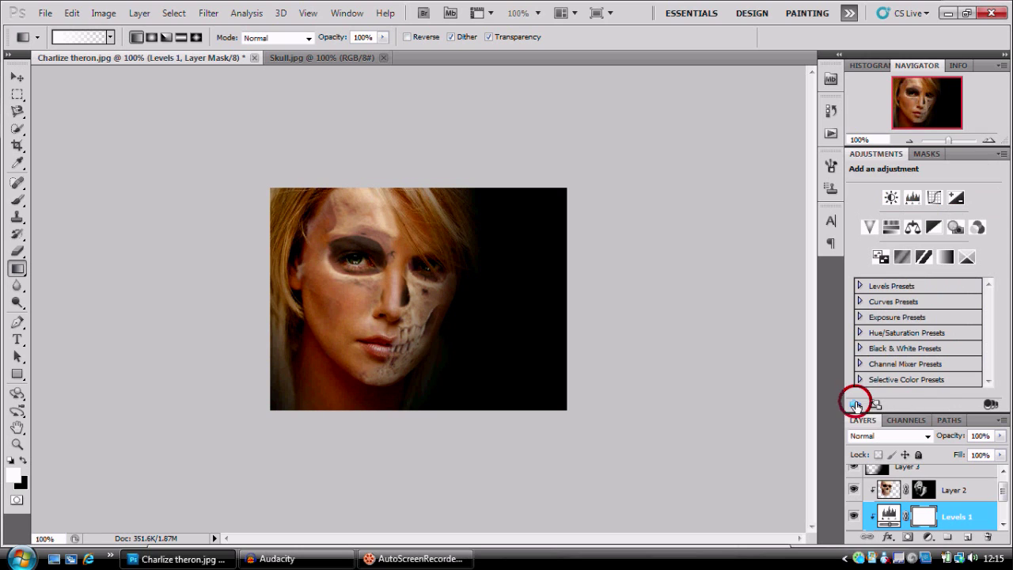
pyautogui.click(892, 228)
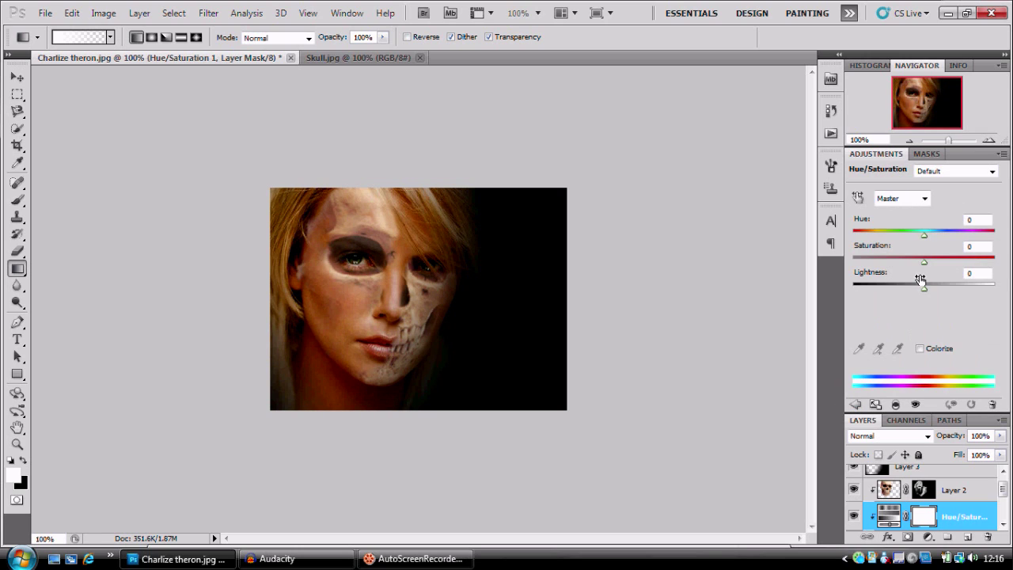
pyautogui.moveTo(924, 262); pyautogui.dragTo(1006, 245)
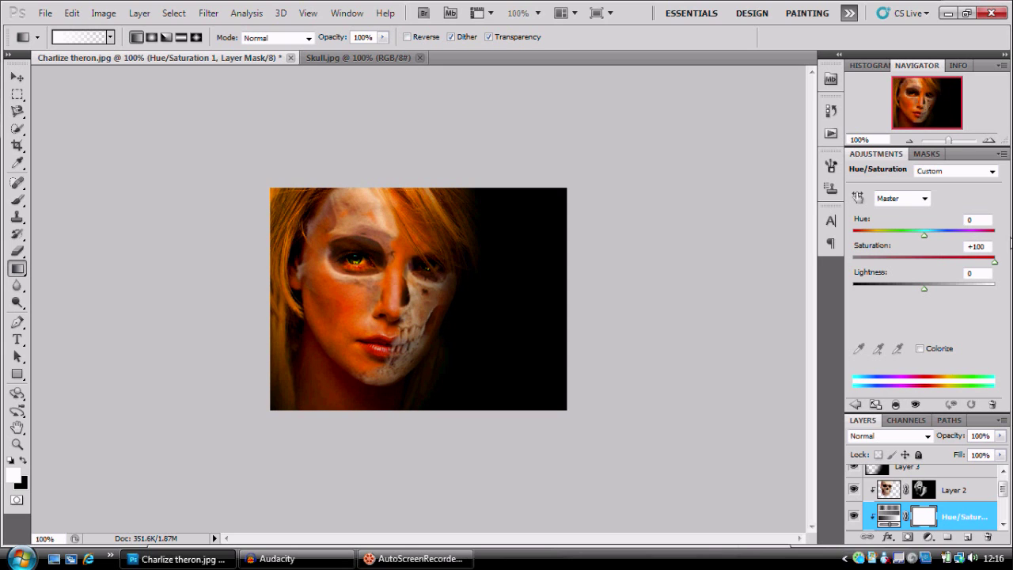
pyautogui.moveTo(1007, 242); pyautogui.dragTo(755, 267)
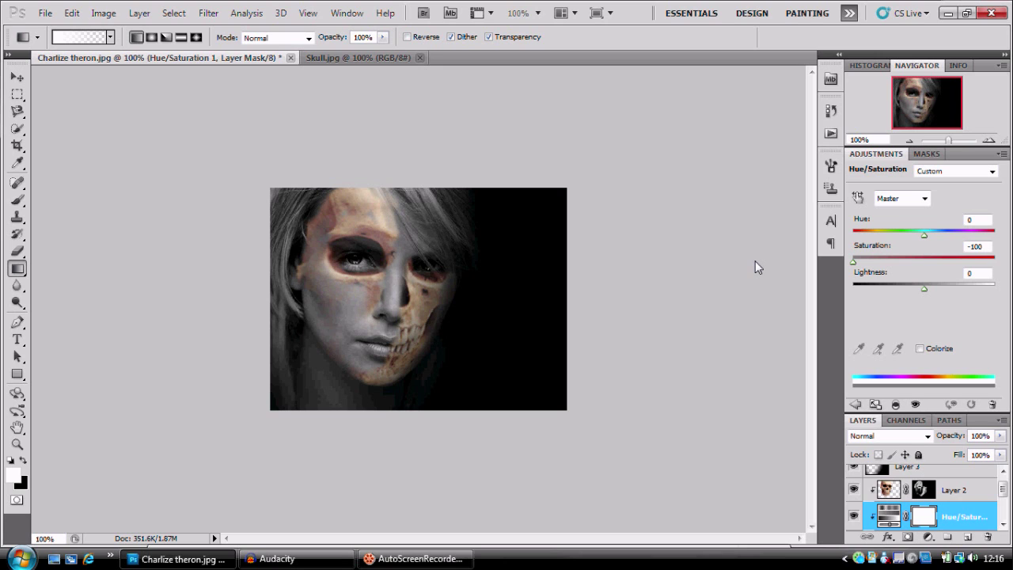
pyautogui.moveTo(853, 254); pyautogui.dragTo(875, 250)
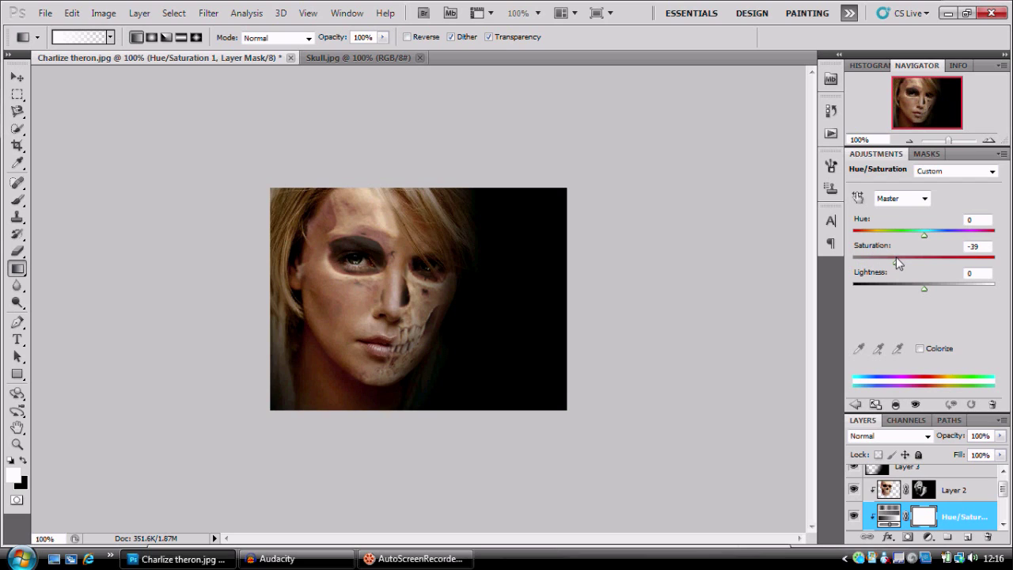
pyautogui.moveTo(896, 259); pyautogui.dragTo(911, 259)
# Paint black on the mask over the left eye to reveal the iris in the socket.
pyautogui.click(18, 201)
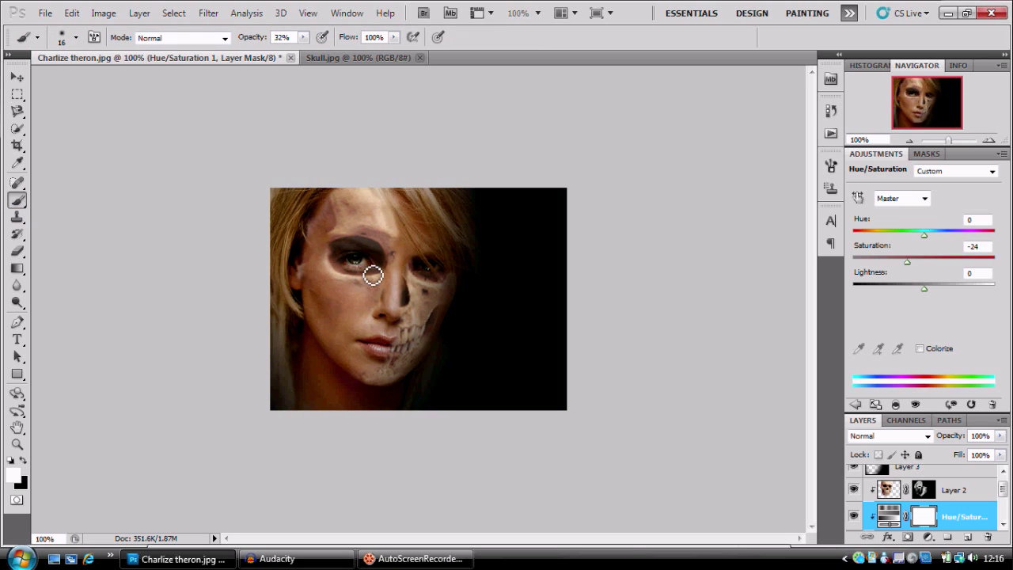
pyautogui.press('x')
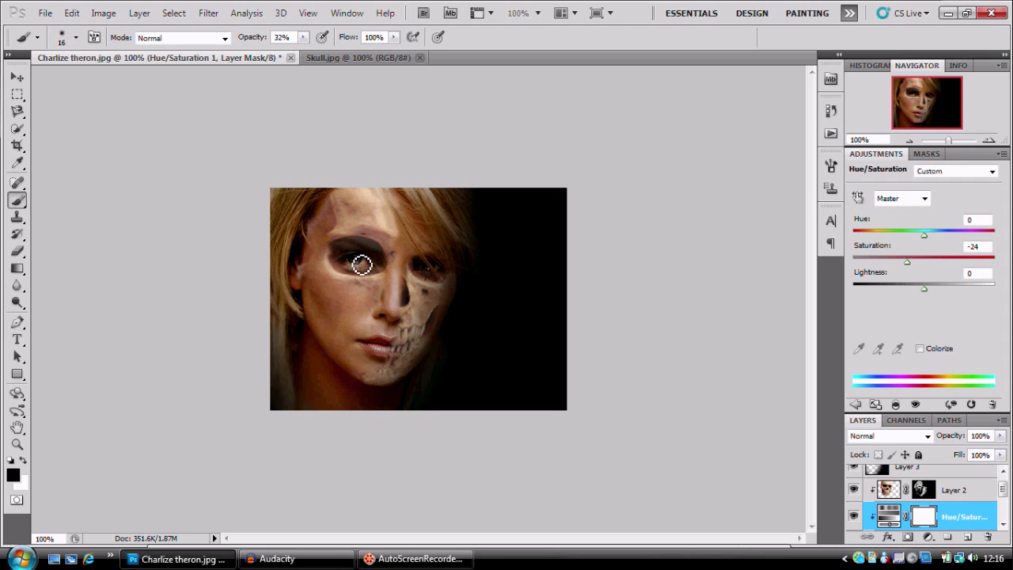
pyautogui.click(360, 264)
pyautogui.click(1002, 490)
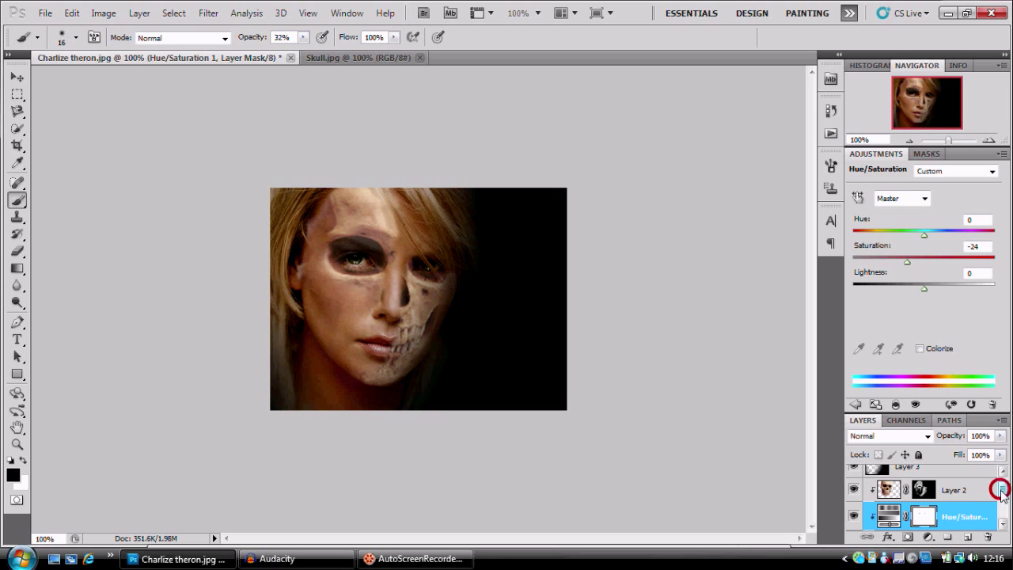
pyautogui.moveTo(1001, 489); pyautogui.dragTo(1003, 522)
# On Layer 1, dodge the iris with a Midtones brush at 13% exposure to brighten it.
pyautogui.click(950, 497)
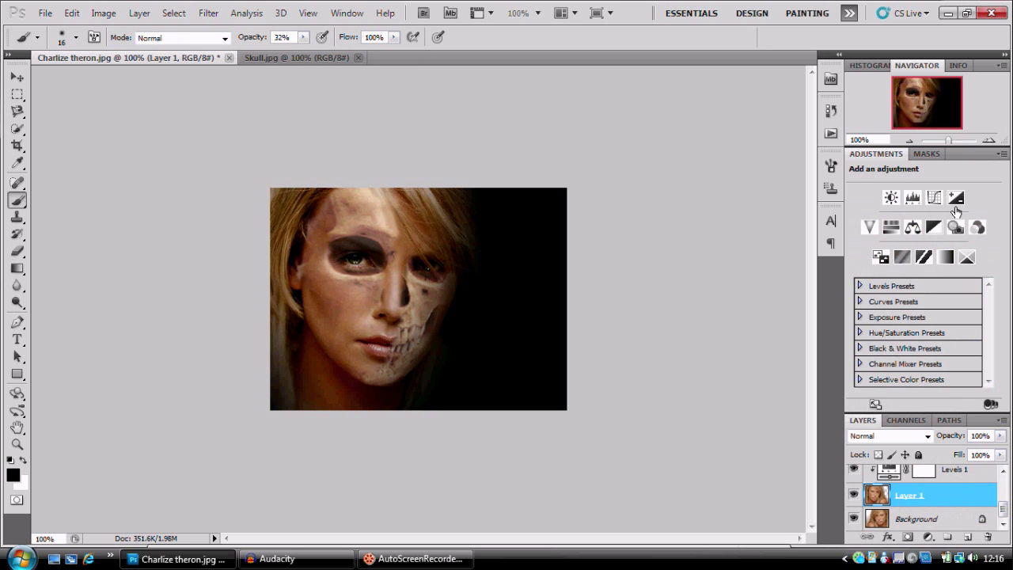
pyautogui.click(988, 139)
pyautogui.click(988, 139)
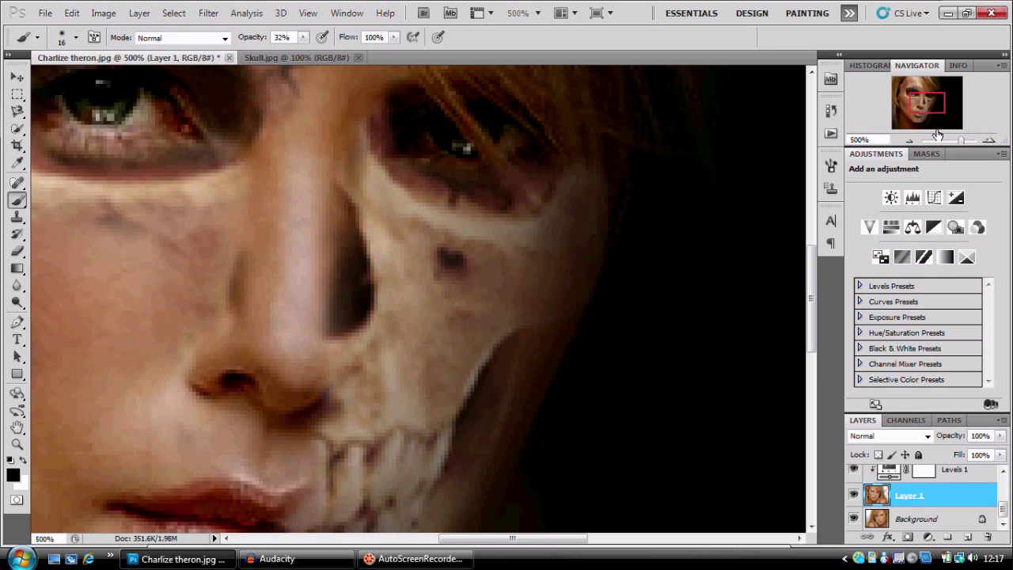
pyautogui.moveTo(919, 108); pyautogui.dragTo(906, 96)
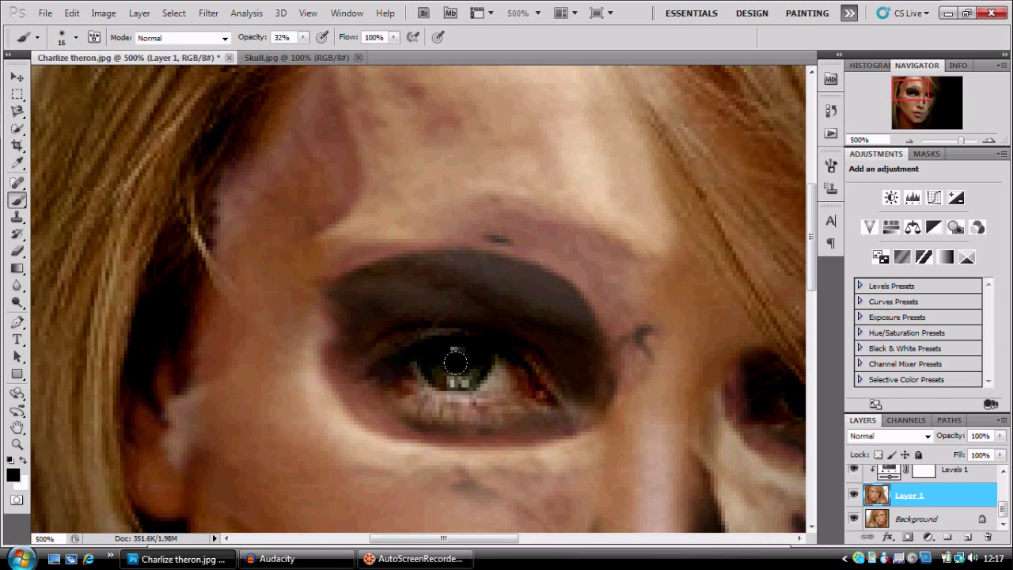
pyautogui.click(17, 302)
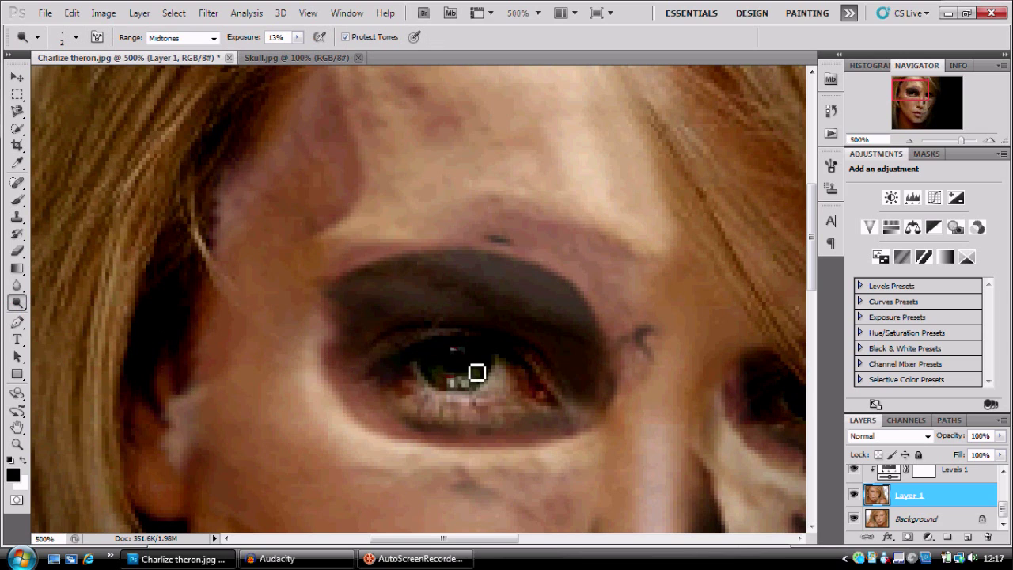
pyautogui.moveTo(476, 372)
pyautogui.mouseDown()
pyautogui.moveTo(444, 365)
pyautogui.moveTo(473, 358)
pyautogui.moveTo(447, 373)
pyautogui.moveTo(485, 361)
pyautogui.moveTo(452, 357)
pyautogui.moveTo(488, 380)
pyautogui.moveTo(472, 393)
pyautogui.moveTo(501, 375)
pyautogui.moveTo(462, 399)
pyautogui.moveTo(469, 412)
pyautogui.moveTo(479, 398)
pyautogui.moveTo(432, 393)
pyautogui.moveTo(472, 398)
pyautogui.moveTo(482, 388)
pyautogui.moveTo(457, 379)
pyautogui.moveTo(474, 408)
pyautogui.moveTo(462, 395)
pyautogui.moveTo(488, 394)
pyautogui.moveTo(479, 400)
pyautogui.moveTo(496, 371)
pyautogui.moveTo(428, 374)
pyautogui.moveTo(464, 353)
pyautogui.mouseUp()
pyautogui.click(912, 140)
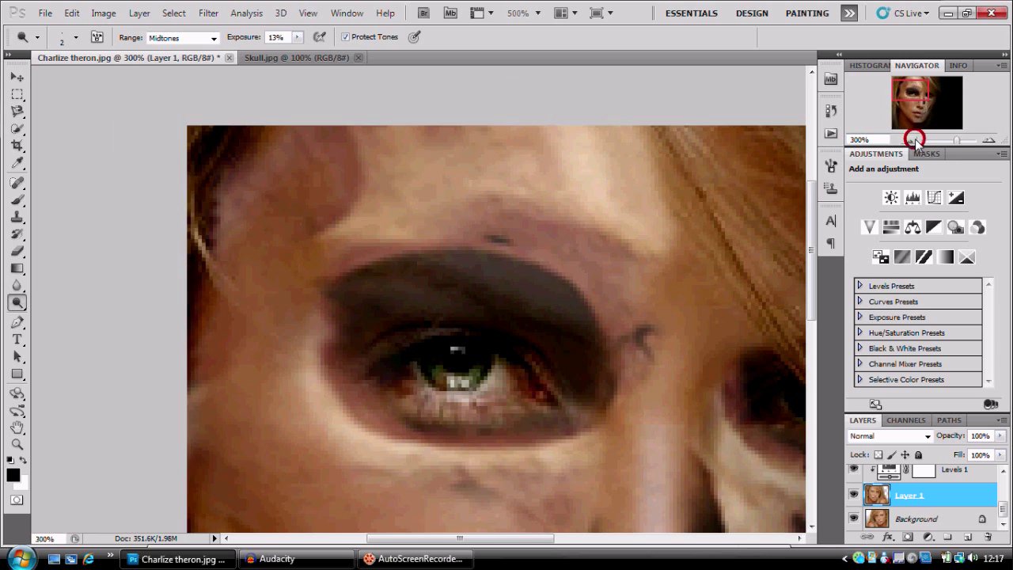
pyautogui.click(912, 140)
pyautogui.click(912, 141)
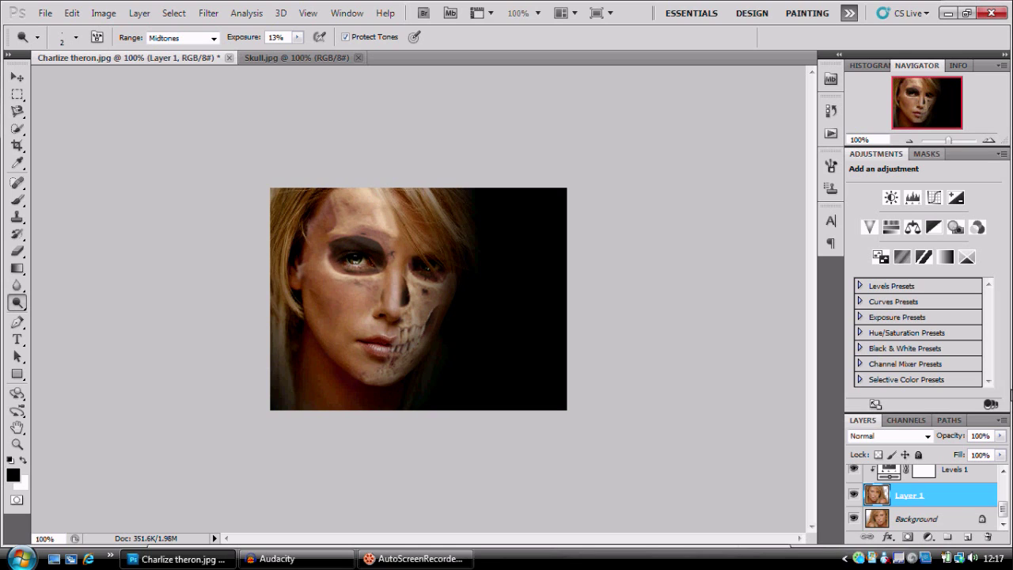
pyautogui.scroll(3, 953, 495)
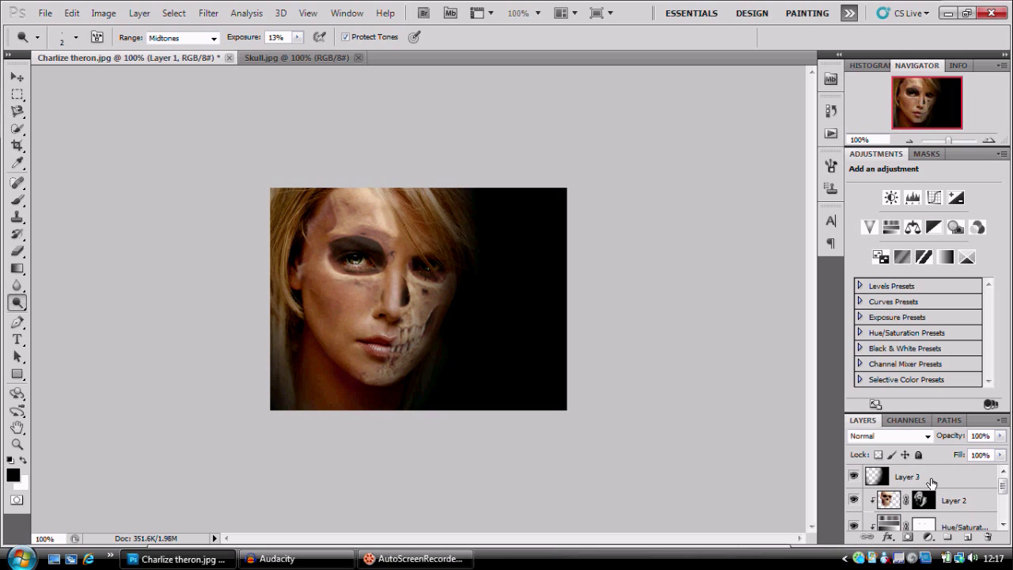
# On a new layer above Layer 3, paint white over the nose and cheek with a 38 px, 100% brush.
pyautogui.click(929, 478)
pyautogui.click(966, 536)
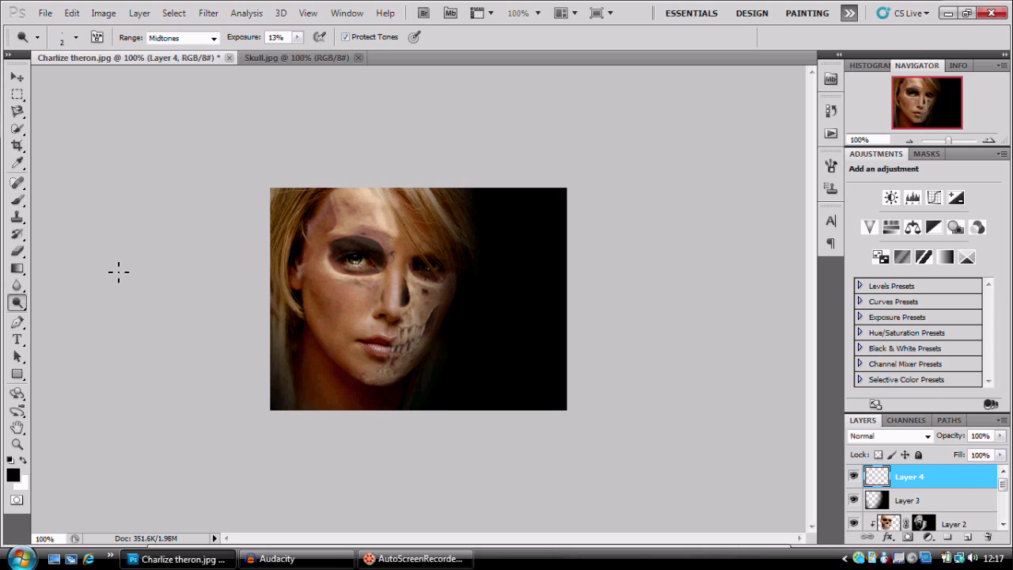
pyautogui.click(17, 199)
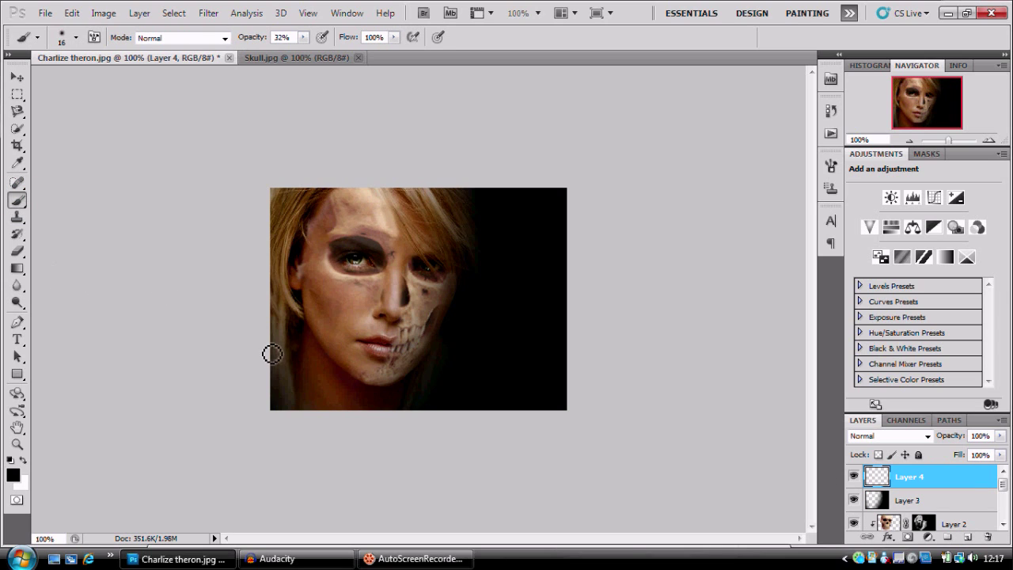
pyautogui.press('x')
pyautogui.rightClick(361, 287)
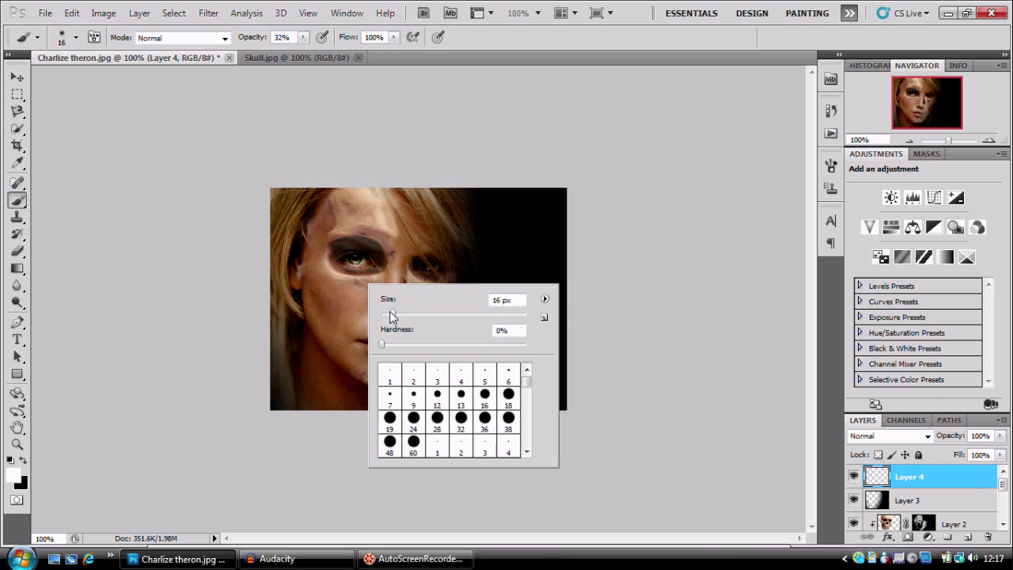
pyautogui.click(393, 315)
pyautogui.moveTo(417, 323); pyautogui.dragTo(403, 315)
pyautogui.press('Return')
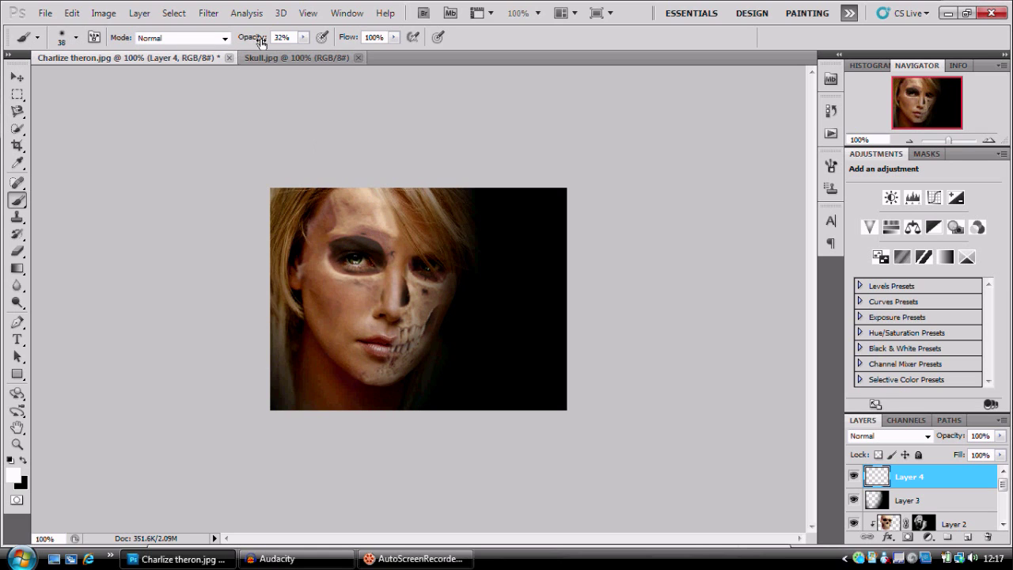
pyautogui.moveTo(253, 37); pyautogui.dragTo(289, 37)
pyautogui.moveTo(396, 292)
pyautogui.mouseDown()
pyautogui.moveTo(380, 294)
pyautogui.moveTo(391, 276)
pyautogui.moveTo(411, 296)
pyautogui.moveTo(357, 267)
pyautogui.mouseUp()
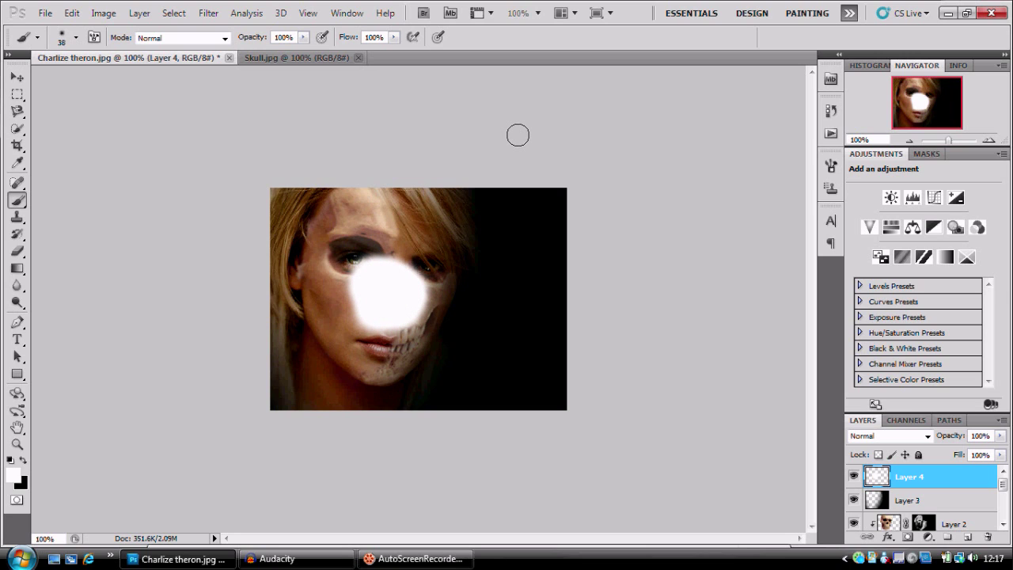
# Apply a Gaussian Blur of radius 250 to soften the white patch into a glow.
pyautogui.click(208, 13)
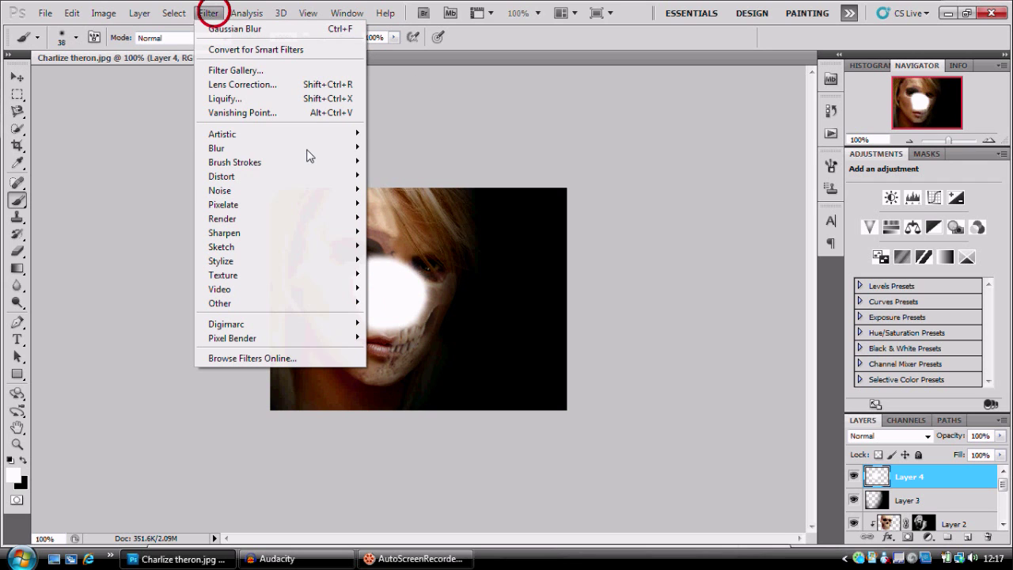
pyautogui.click(285, 147)
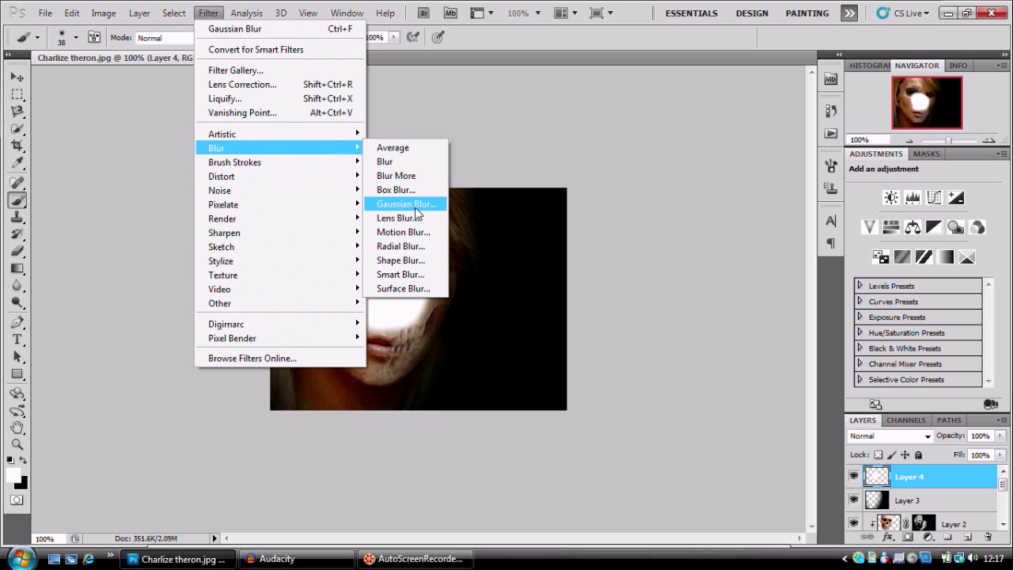
pyautogui.click(415, 209)
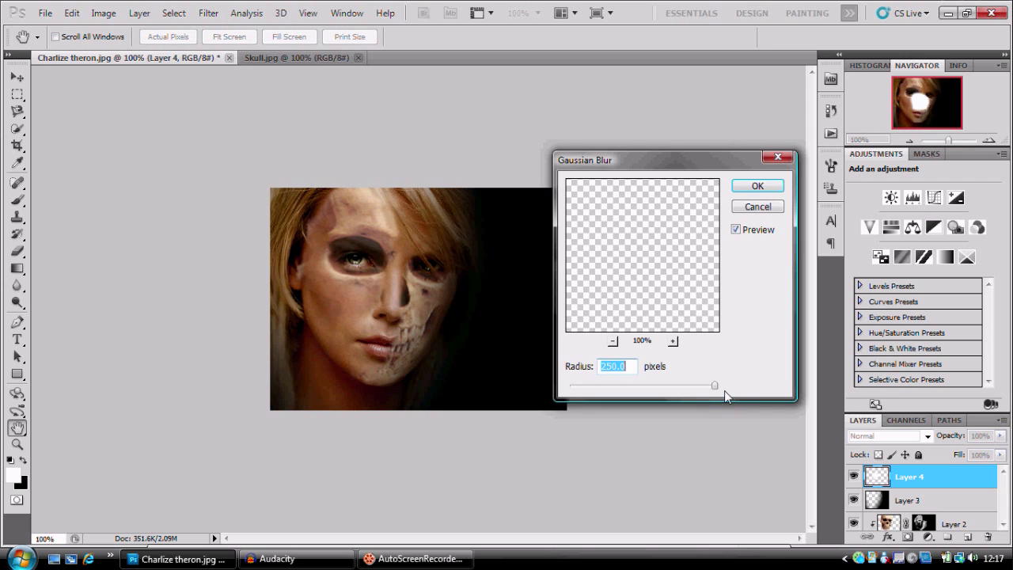
pyautogui.click(773, 189)
pyautogui.press('b')
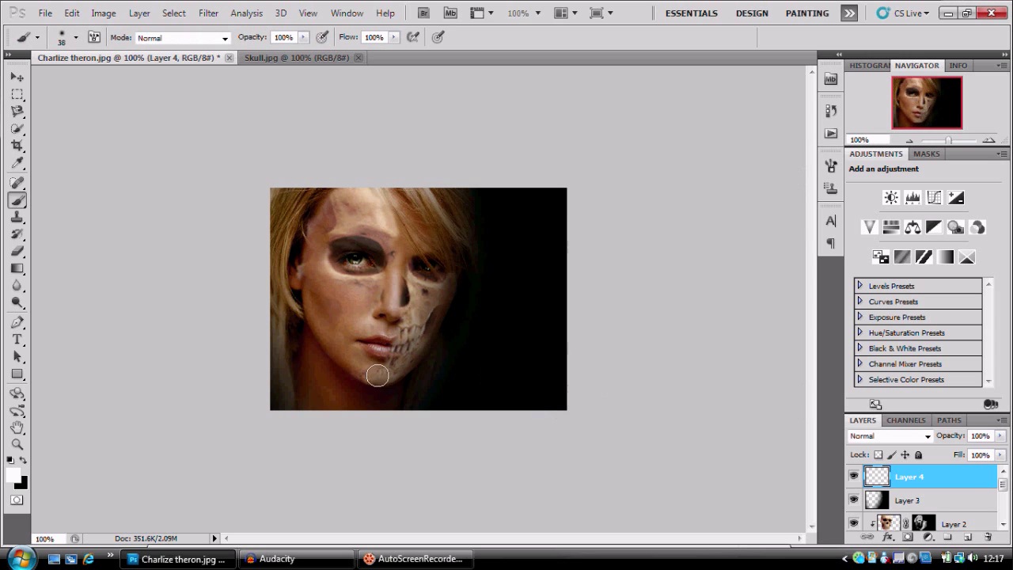